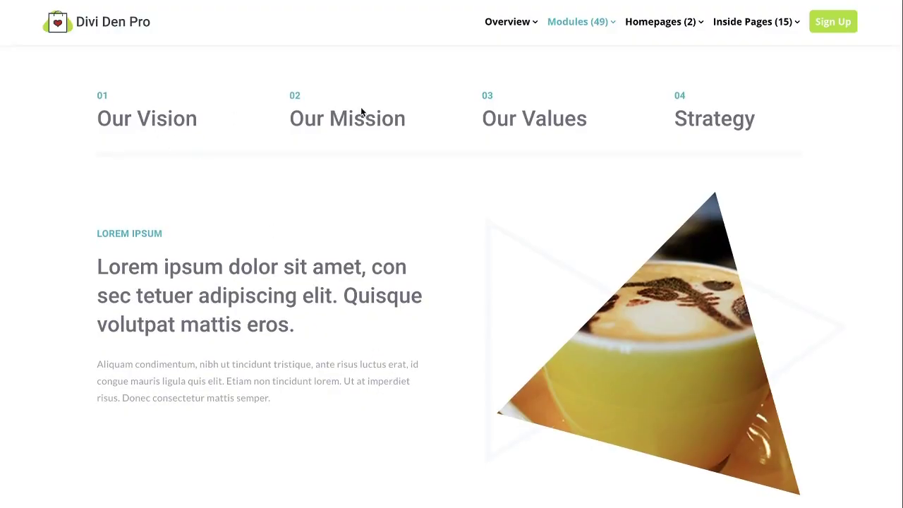
# - Preview the triangle images for the Our Vision, Our Mission and Our Values tabs in Intro Tabs
pyautogui.moveTo(337, 118)
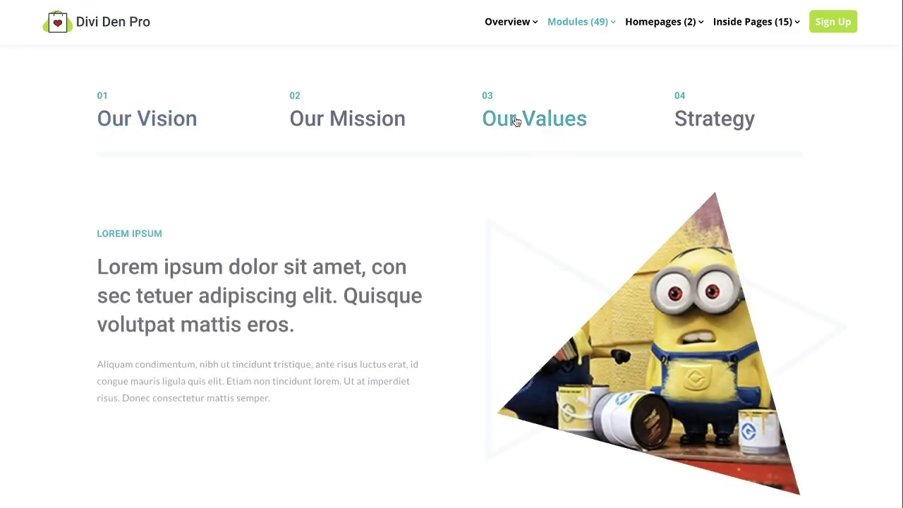
pyautogui.moveTo(685, 131)
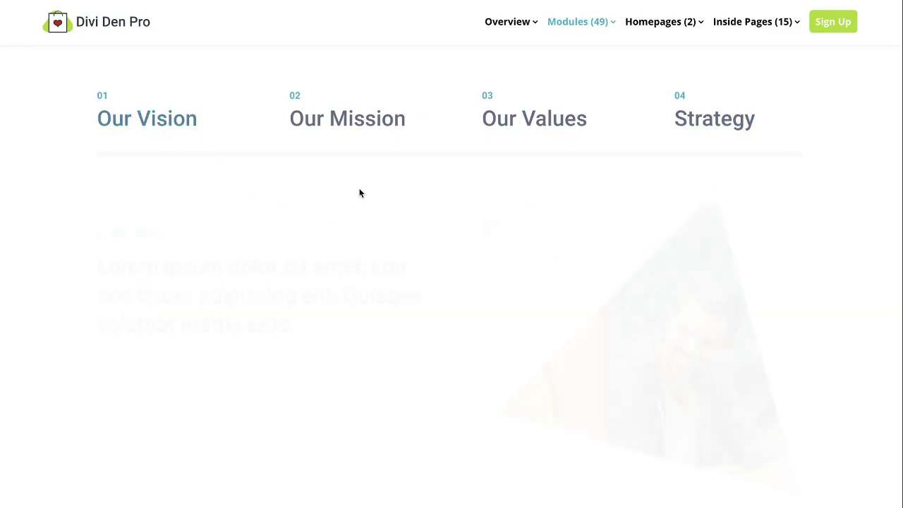
pyautogui.moveTo(546, 149)
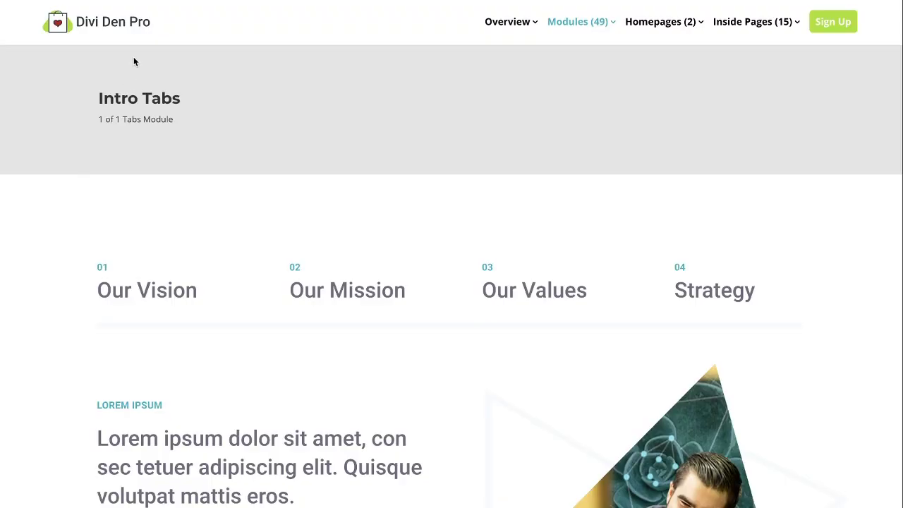
# - Switch the Intro Tabs demo through Our Mission, Our Values and Strategy
pyautogui.scroll(-2, 102, 248)
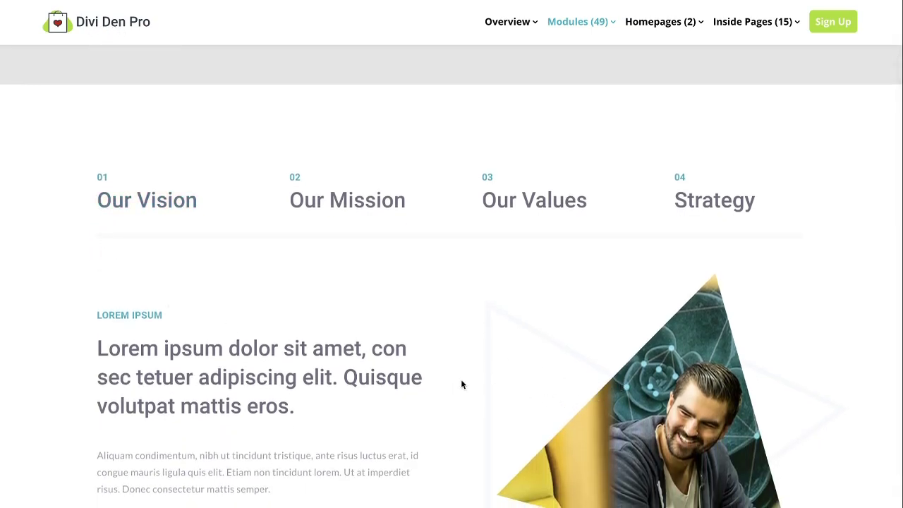
pyautogui.scroll(-1, 462, 384)
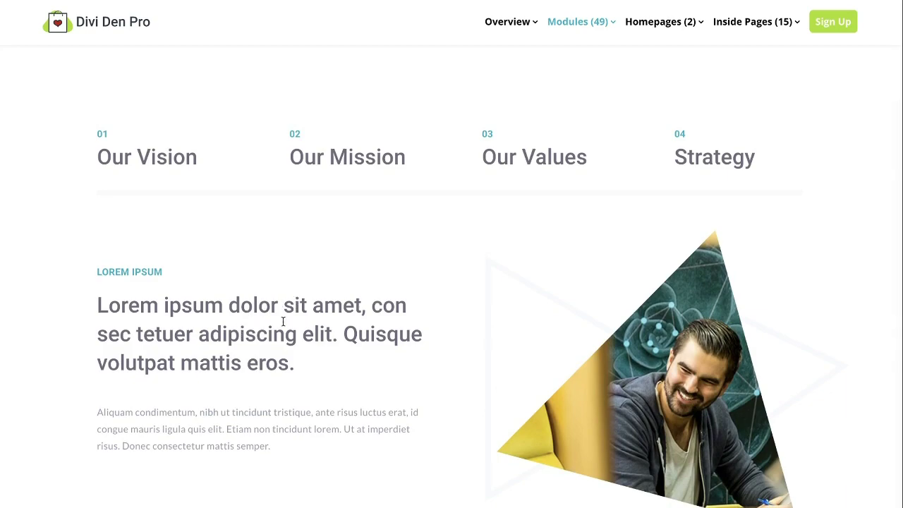
pyautogui.click(348, 160)
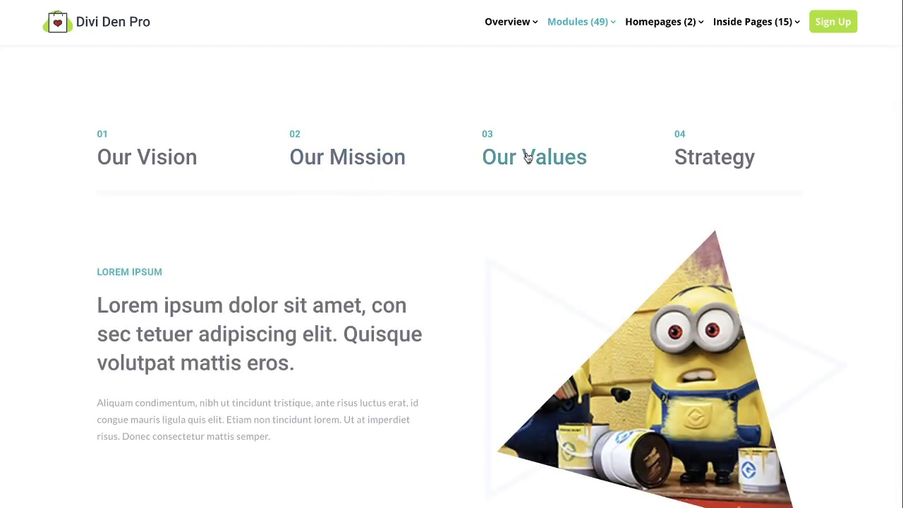
pyautogui.click(528, 157)
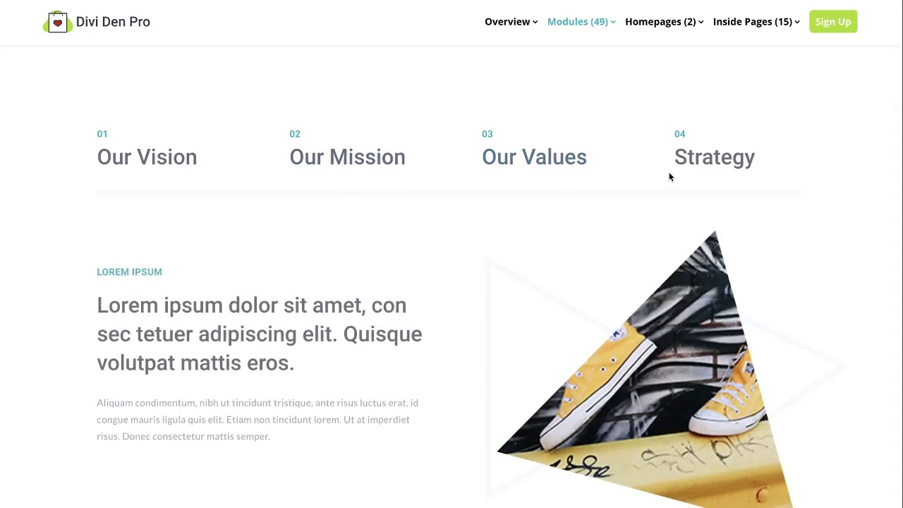
pyautogui.click(708, 170)
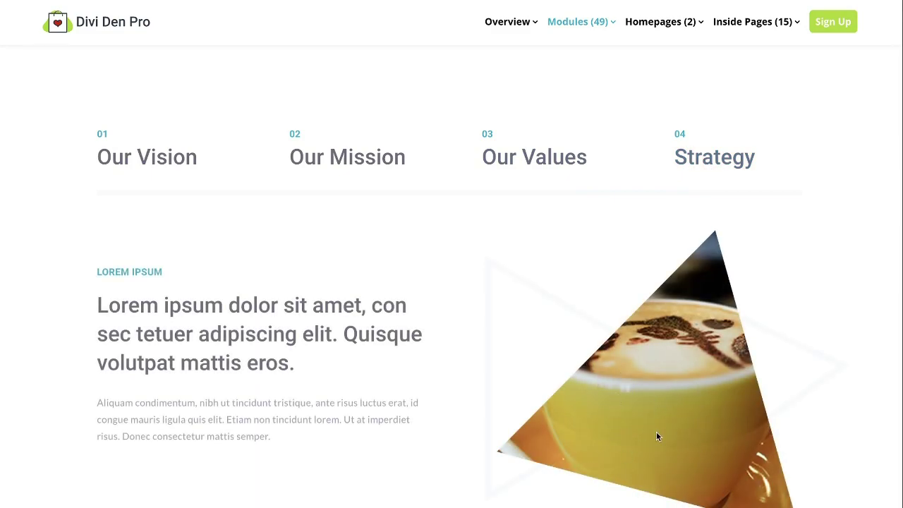
# - Select the whole lorem ipsum heading paragraph, then clear the selection
pyautogui.scroll(-1, 643, 395)
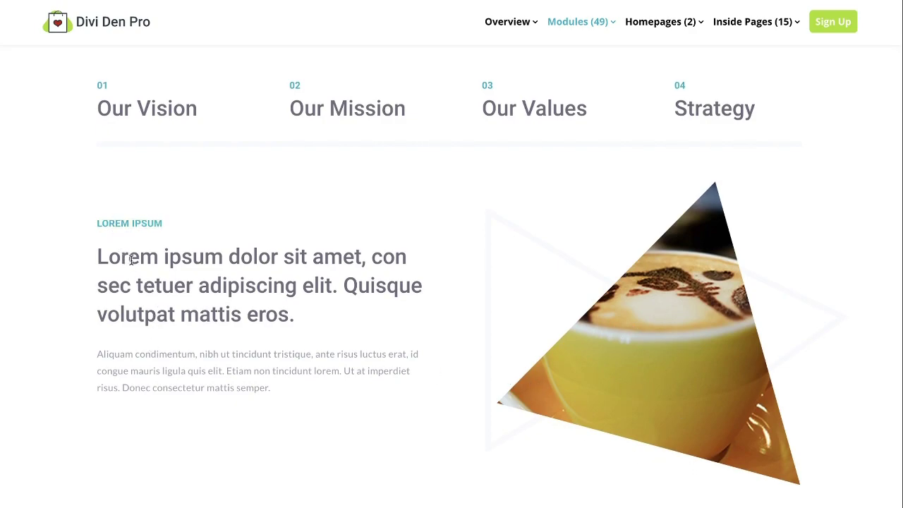
pyautogui.tripleClick(131, 258)
pyautogui.click(169, 333)
pyautogui.scroll(1, 244, 305)
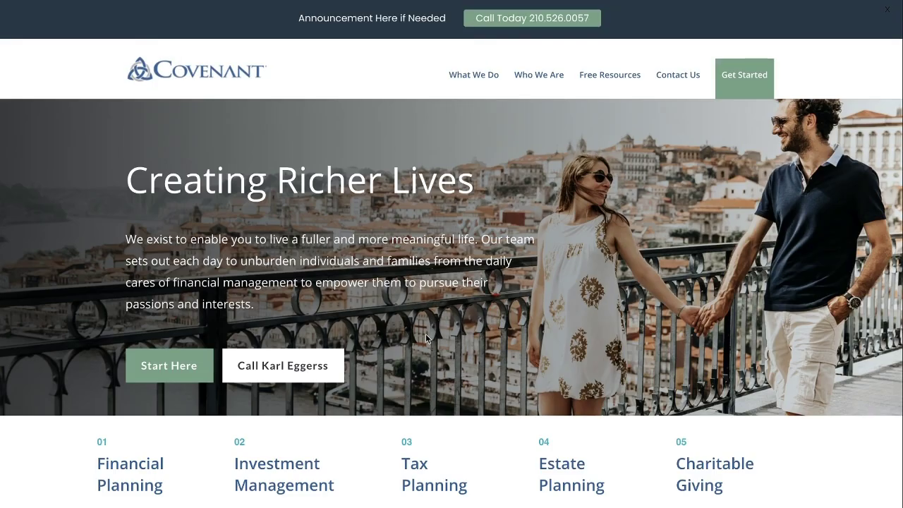
# - View the Covenant tabs: Investment Management, Financial Planning, Tax Planning, Estate Planning, Charitable Giving
pyautogui.scroll(-4, 426, 339)
pyautogui.scroll(1, 280, 279)
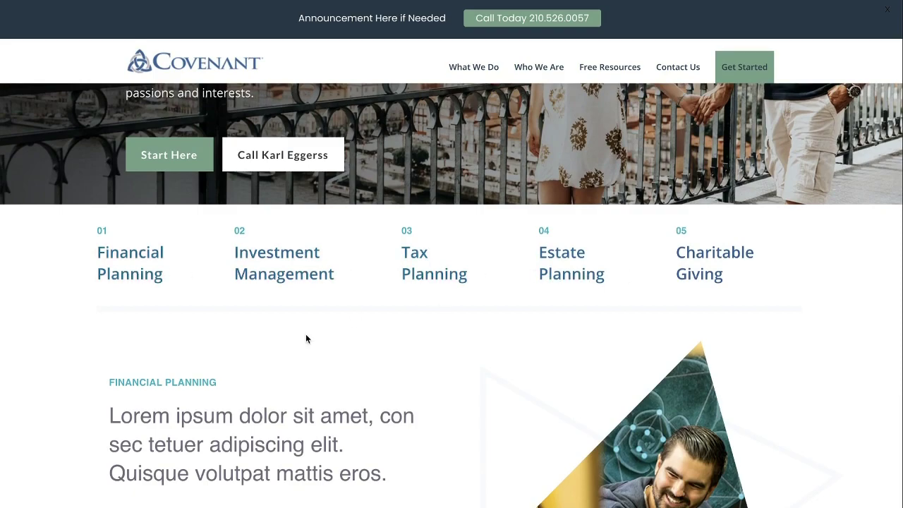
pyautogui.scroll(-2, 306, 339)
pyautogui.scroll(1, 305, 336)
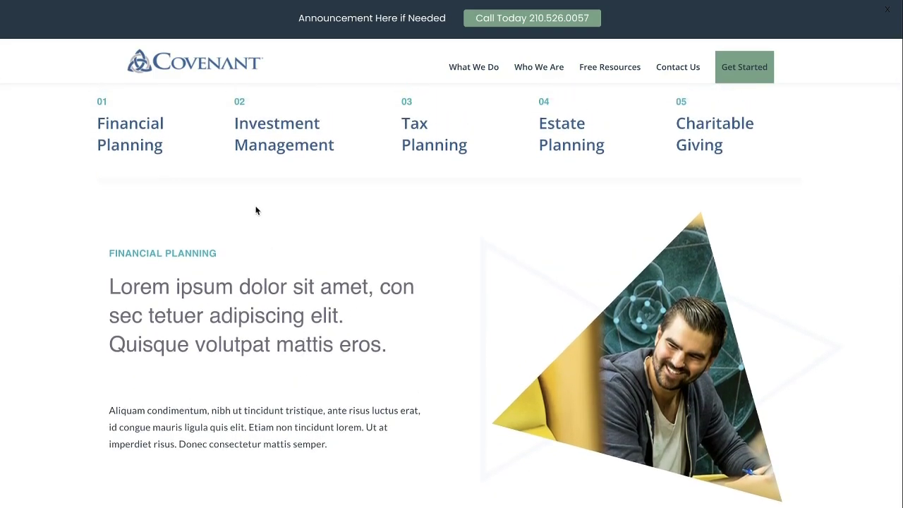
pyautogui.click(248, 155)
pyautogui.click(126, 148)
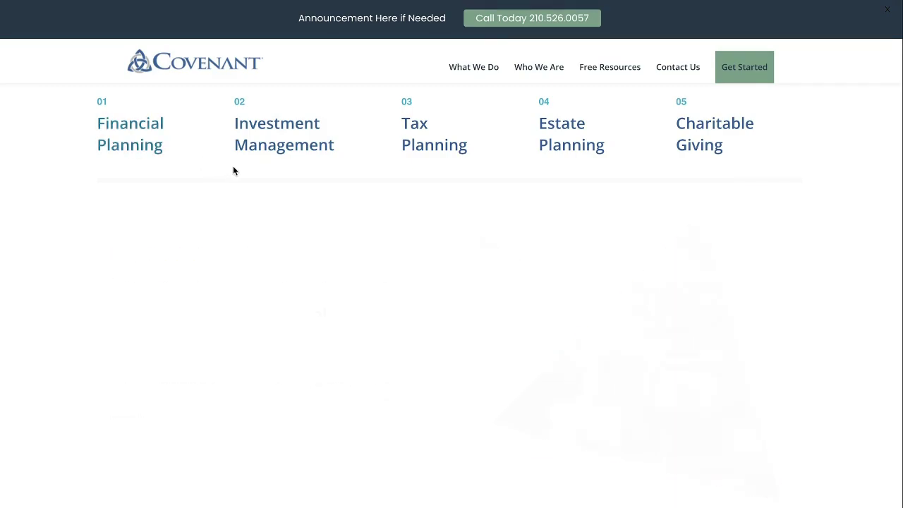
pyautogui.click(424, 144)
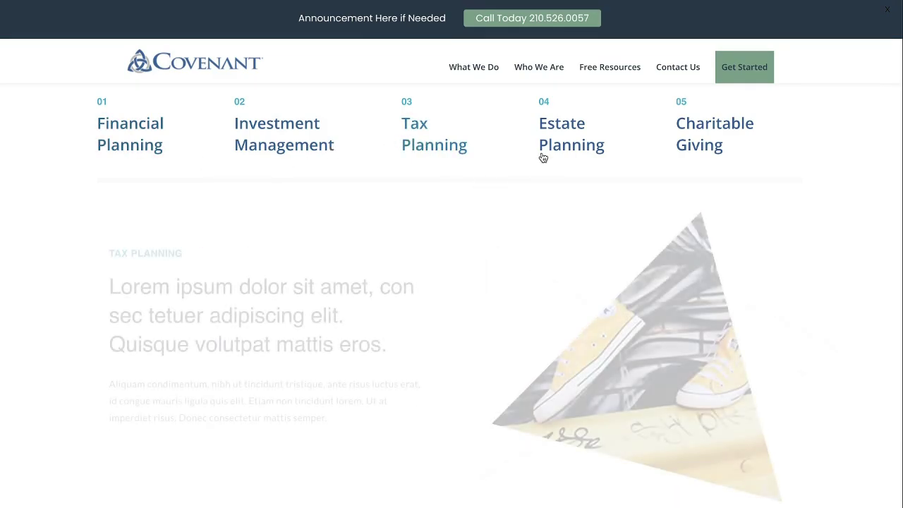
pyautogui.click(554, 152)
pyautogui.click(696, 146)
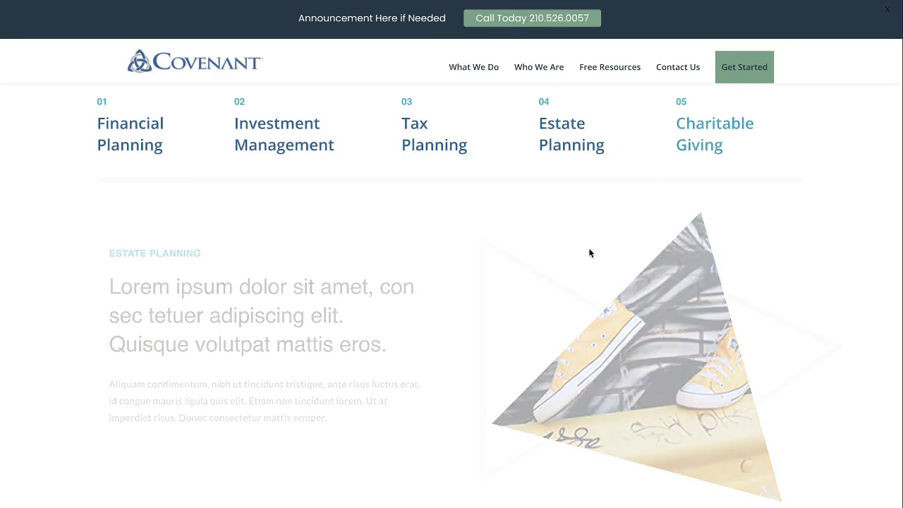
# - Scroll around the Covenant page to review the Charitable Giving content
pyautogui.scroll(-1, 374, 367)
pyautogui.scroll(2, 374, 367)
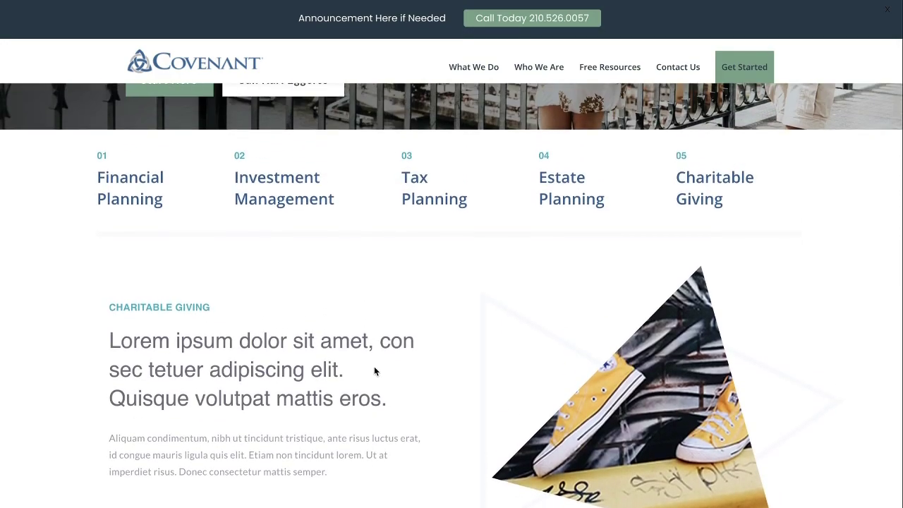
pyautogui.scroll(2, 374, 371)
pyautogui.scroll(-1, 374, 372)
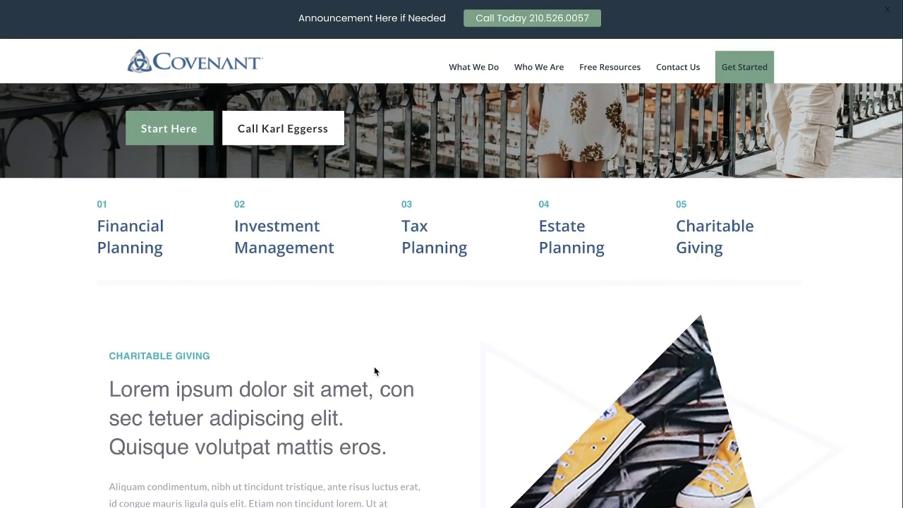
pyautogui.scroll(-1, 375, 372)
pyautogui.scroll(2, 375, 372)
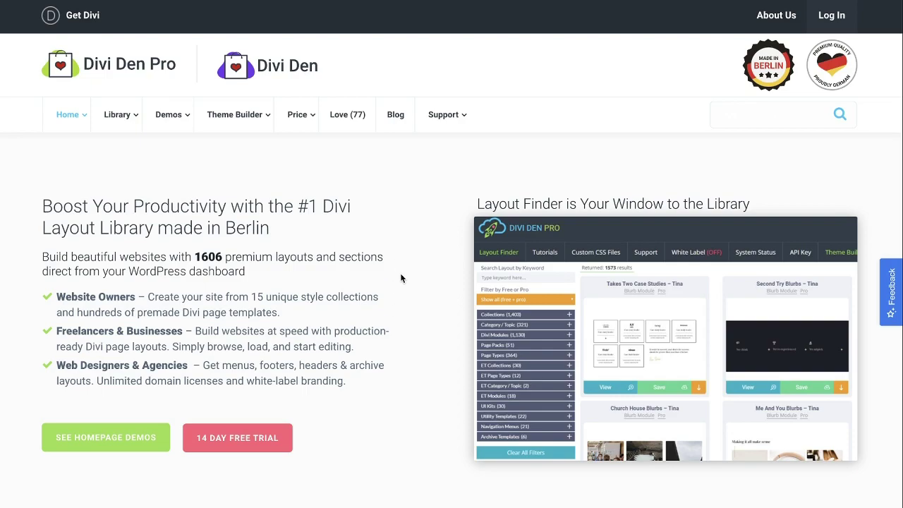
pyautogui.scroll(-1, 401, 278)
pyautogui.scroll(1, 400, 278)
pyautogui.moveTo(127, 121)
pyautogui.moveTo(132, 166)
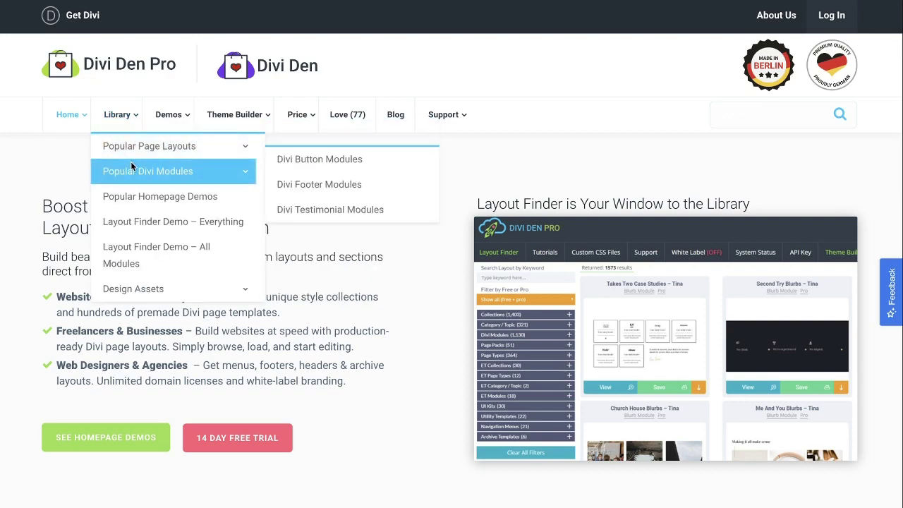
pyautogui.moveTo(136, 282)
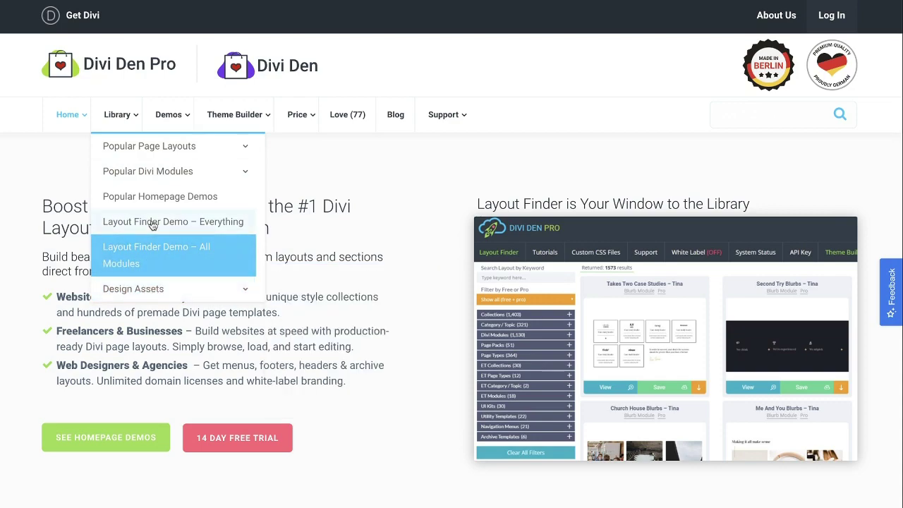
pyautogui.moveTo(159, 174)
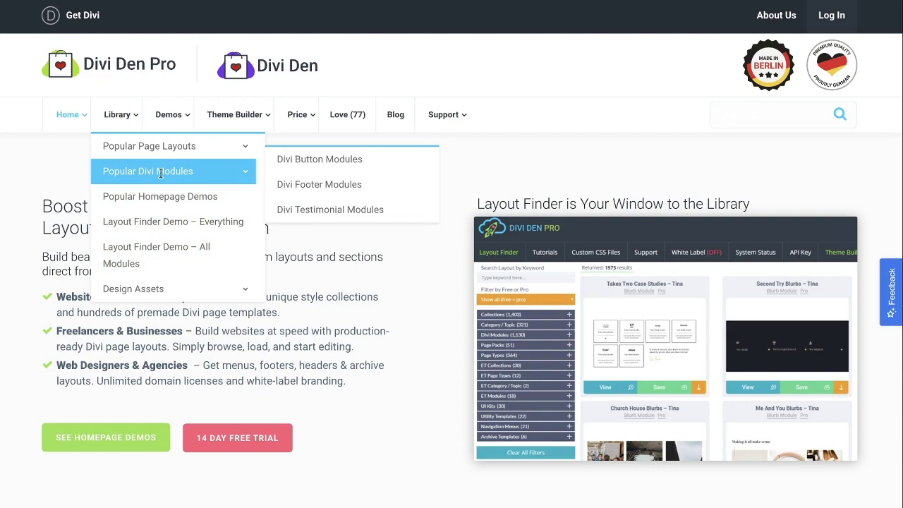
pyautogui.moveTo(177, 155)
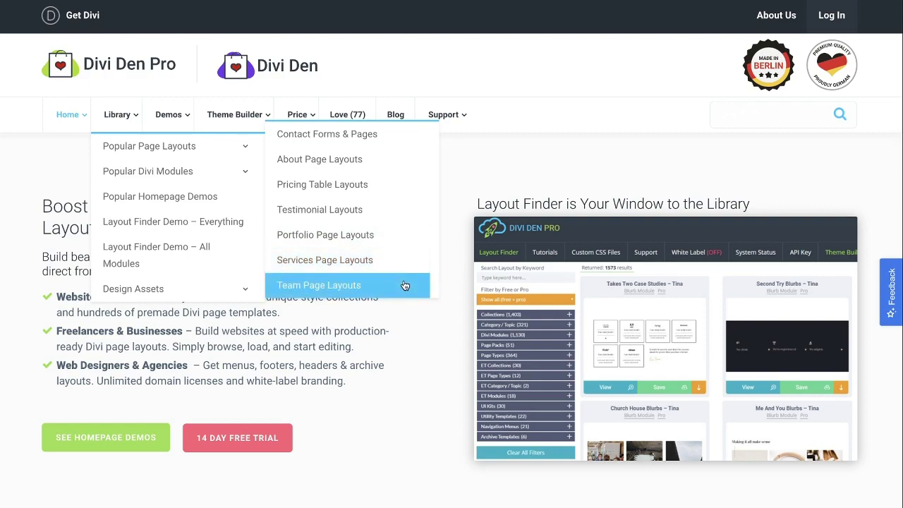
pyautogui.moveTo(247, 294)
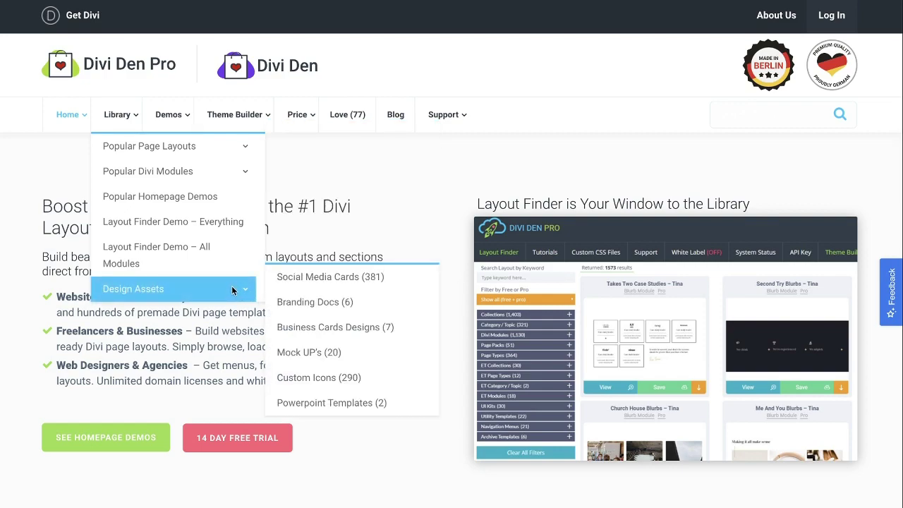
pyautogui.moveTo(230, 173)
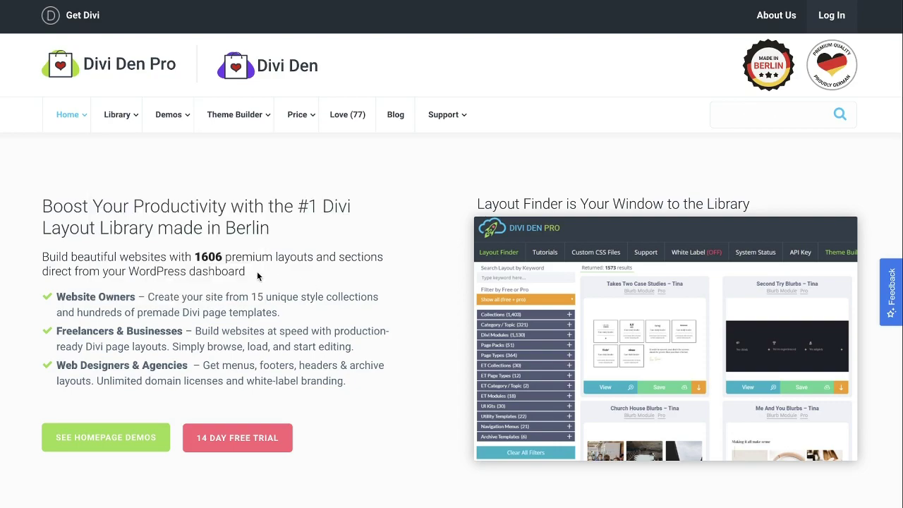
# - Highlight the '167 homepages' text in the sales page bullets, then clear the selection
pyautogui.scroll(-5, 341, 291)
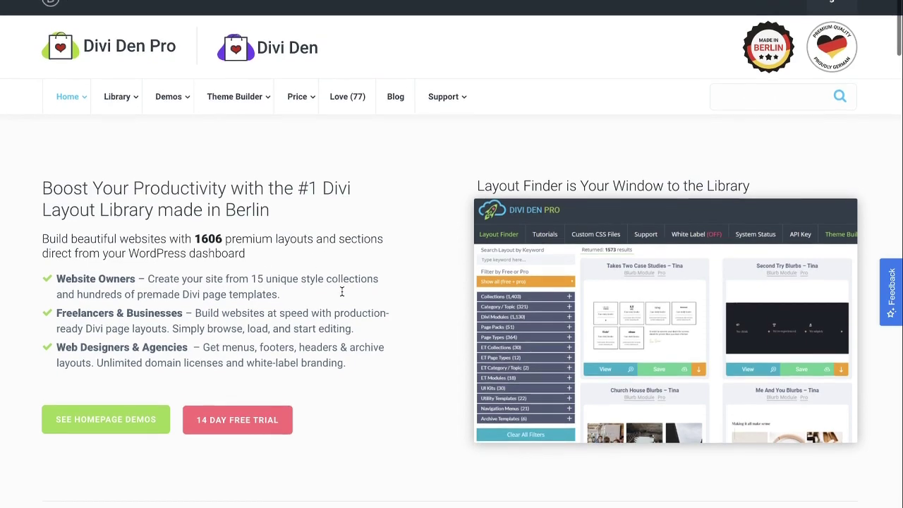
pyautogui.scroll(-2, 342, 295)
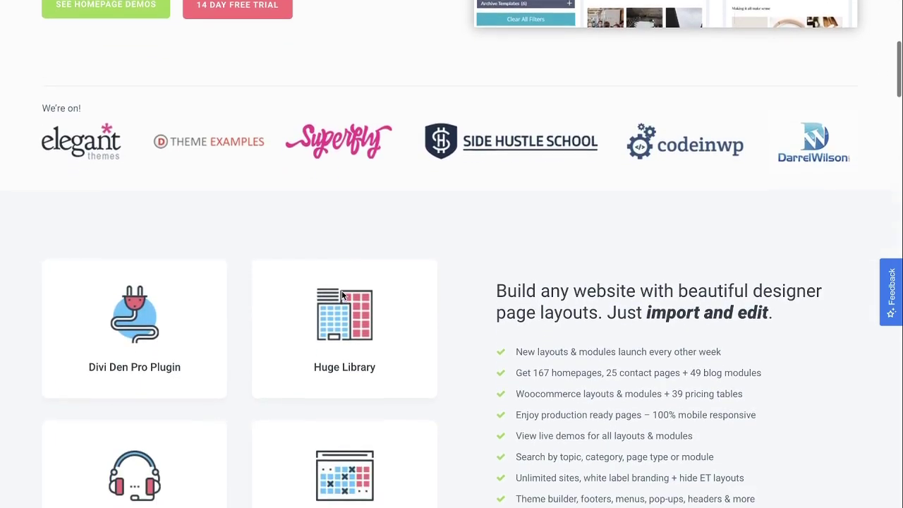
pyautogui.scroll(-1, 444, 322)
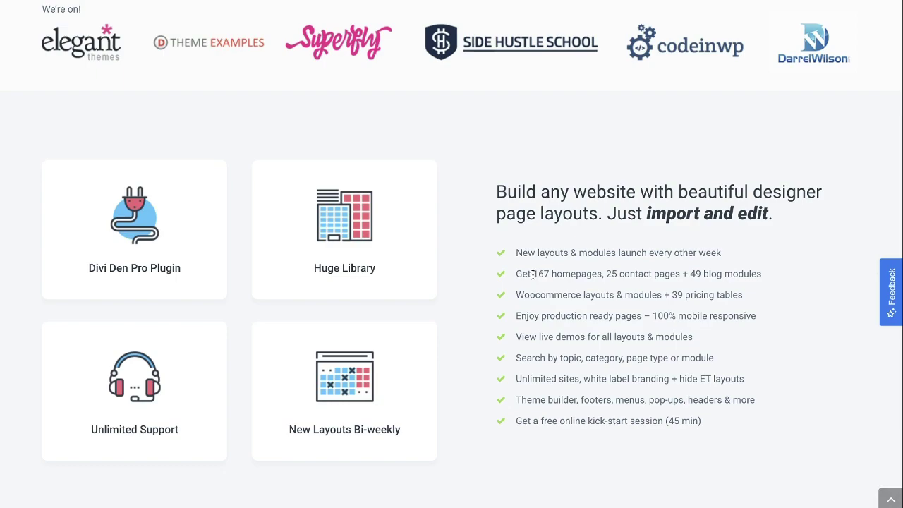
pyautogui.moveTo(534, 275); pyautogui.dragTo(581, 275)
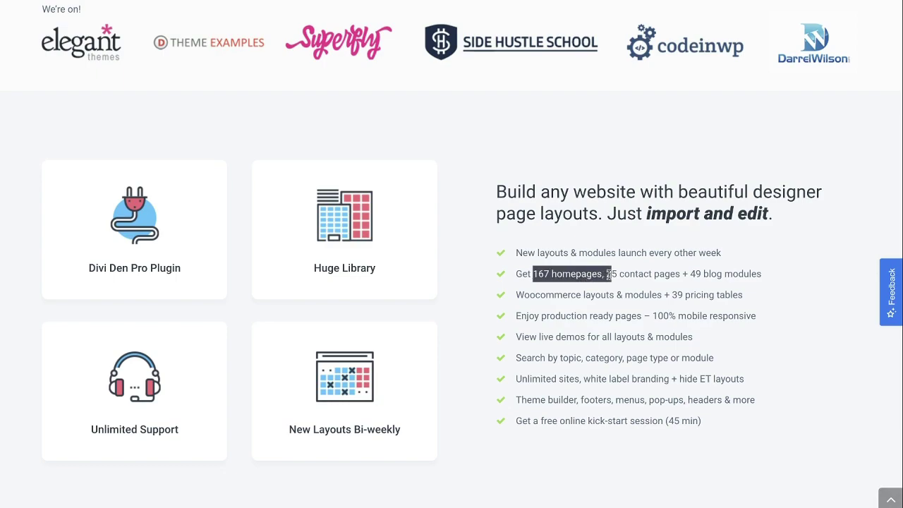
pyautogui.click(468, 287)
# - Scroll through the demo collections down to the Load Layouts On-demand section
pyautogui.scroll(-1, 467, 287)
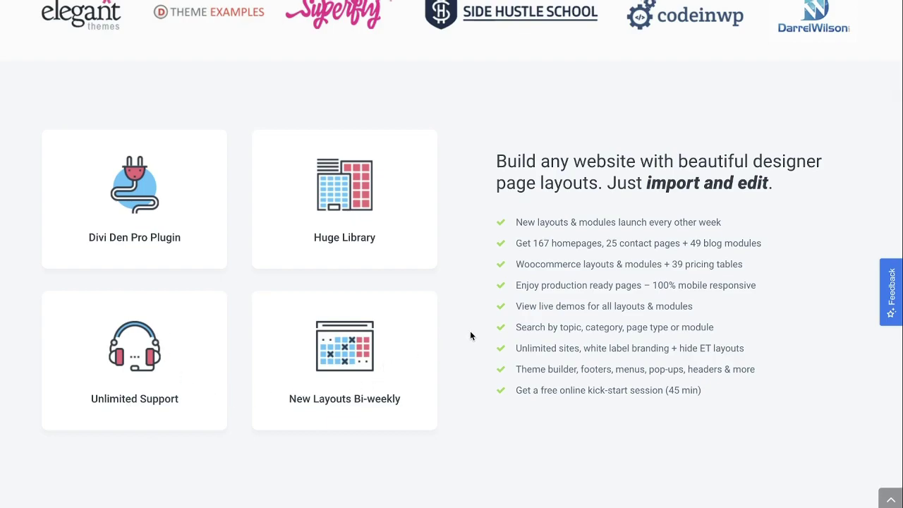
pyautogui.scroll(-5, 470, 331)
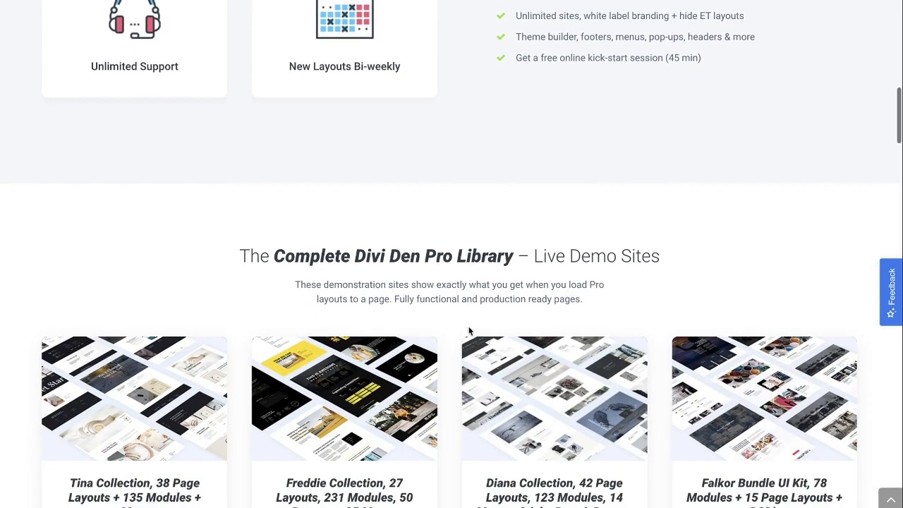
pyautogui.scroll(-3, 460, 354)
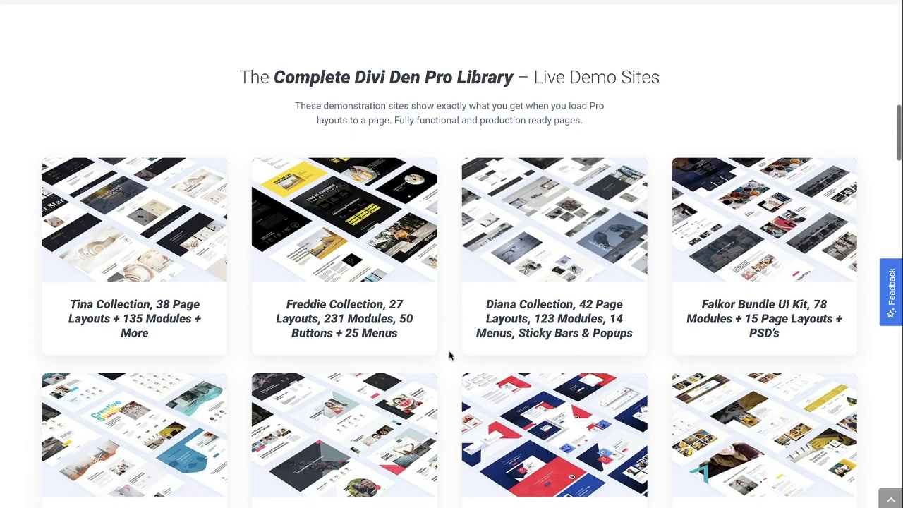
pyautogui.scroll(-2, 449, 355)
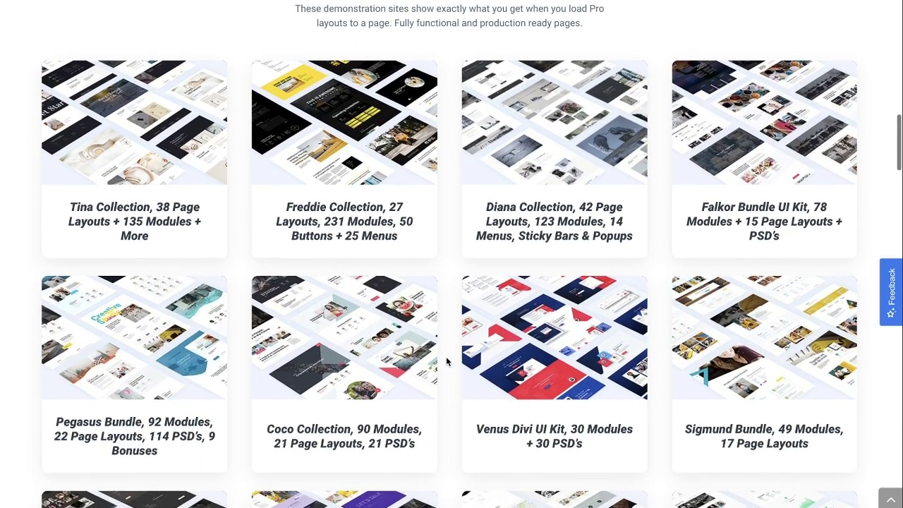
pyautogui.scroll(-1, 446, 361)
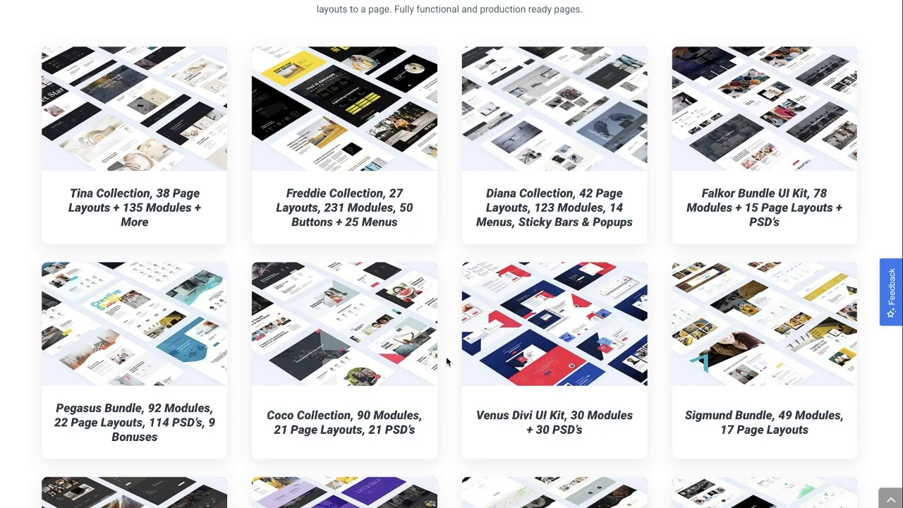
pyautogui.scroll(-3, 446, 361)
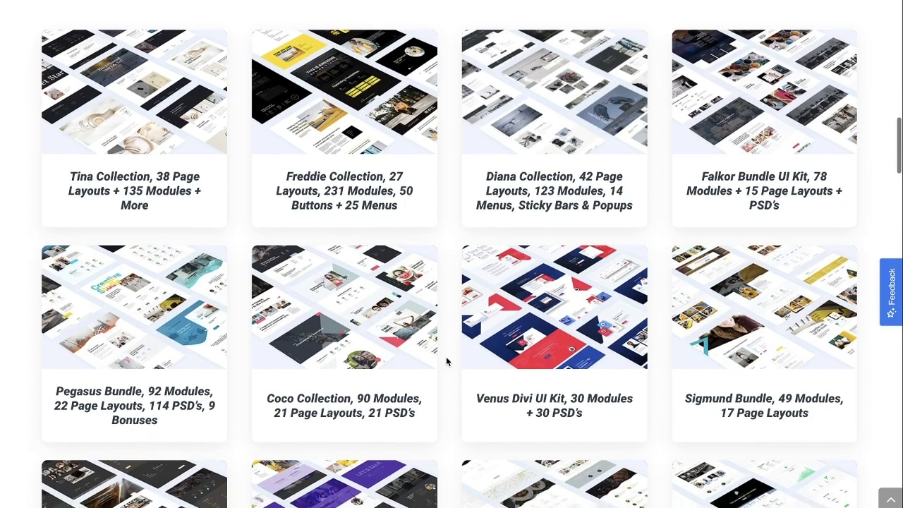
pyautogui.scroll(-3, 446, 361)
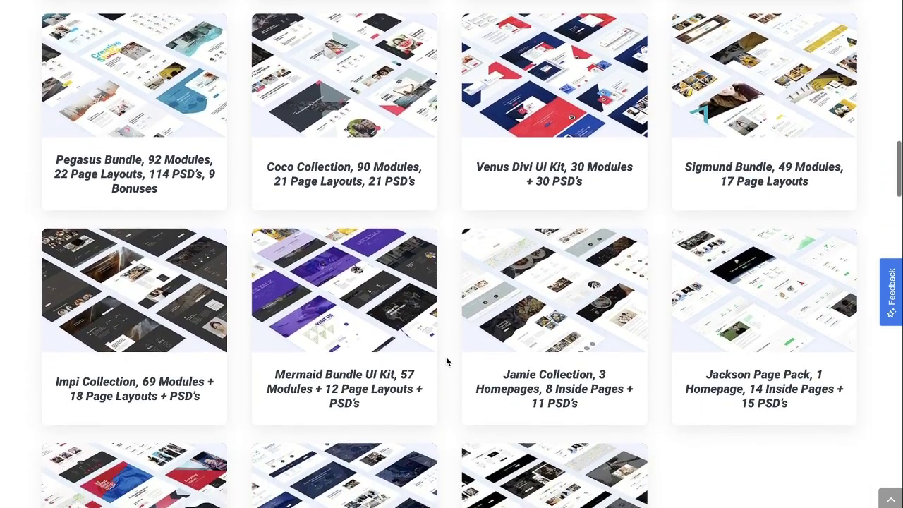
pyautogui.scroll(-3, 446, 362)
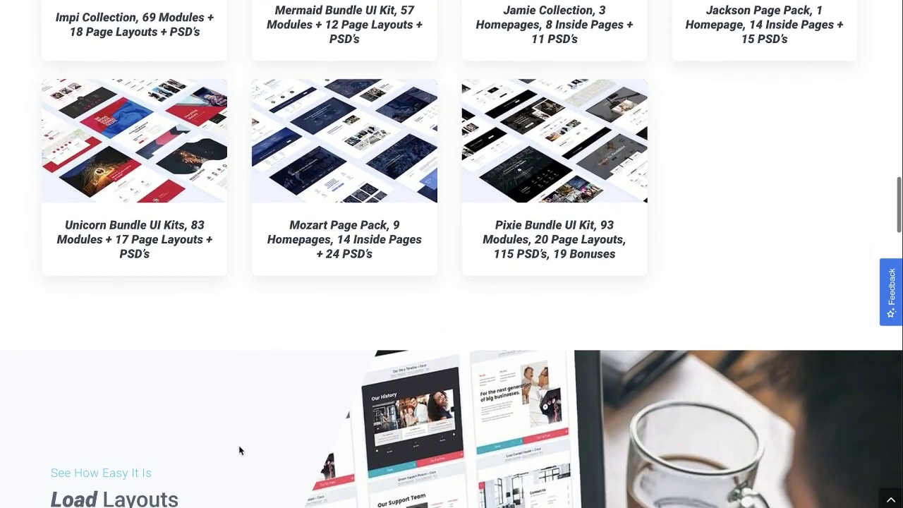
pyautogui.scroll(-3, 256, 470)
pyautogui.scroll(-1, 256, 473)
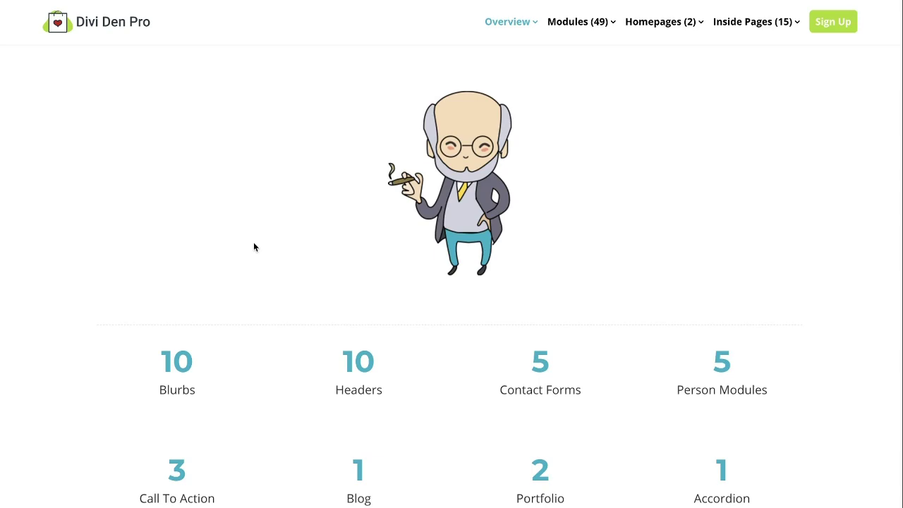
# - Scroll the Overview page to the module counts such as 10 Blurbs and 1 Tabs
pyautogui.scroll(-3, 301, 333)
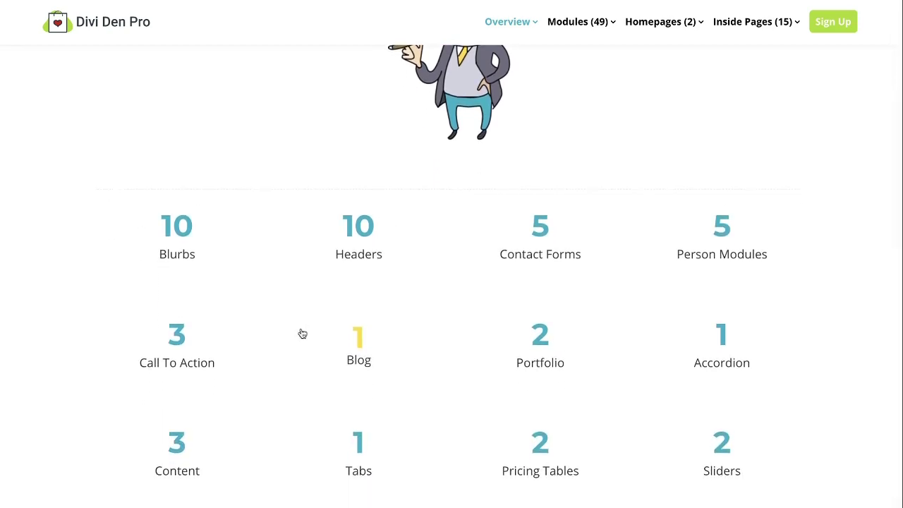
pyautogui.scroll(-2, 302, 333)
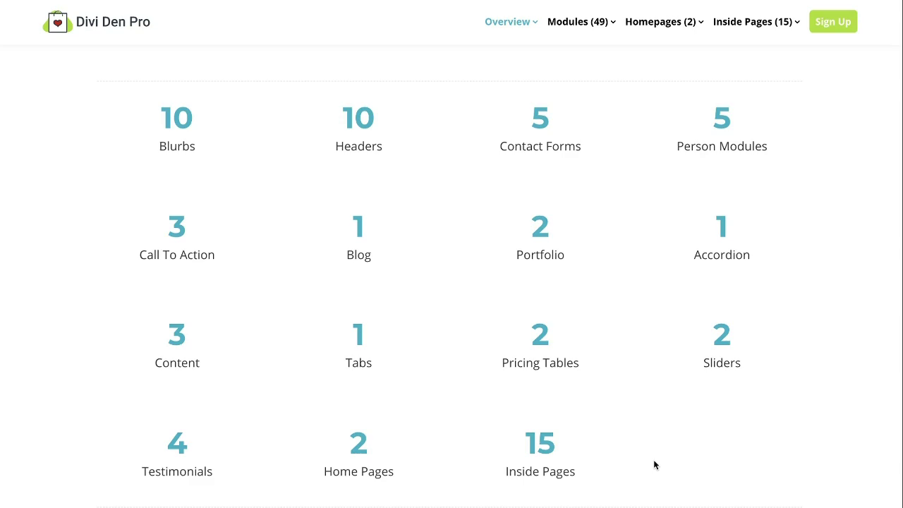
pyautogui.scroll(-1, 654, 459)
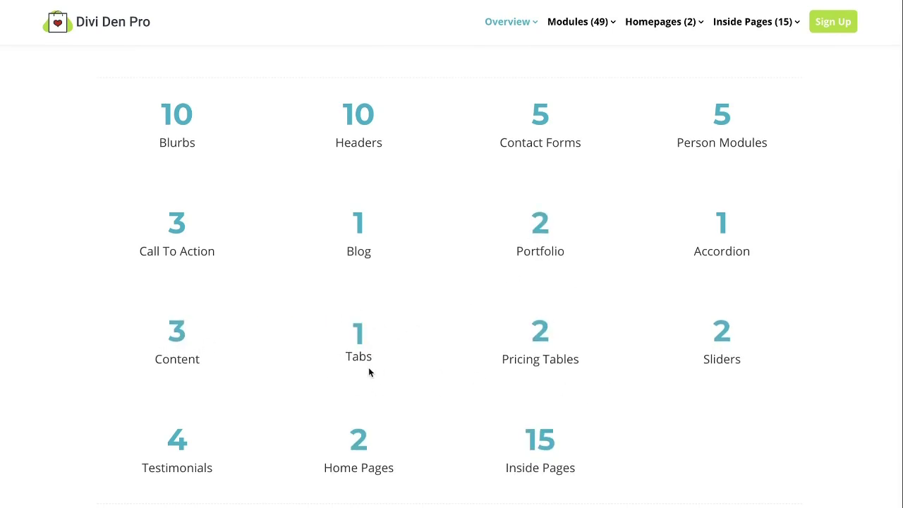
pyautogui.click(727, 344)
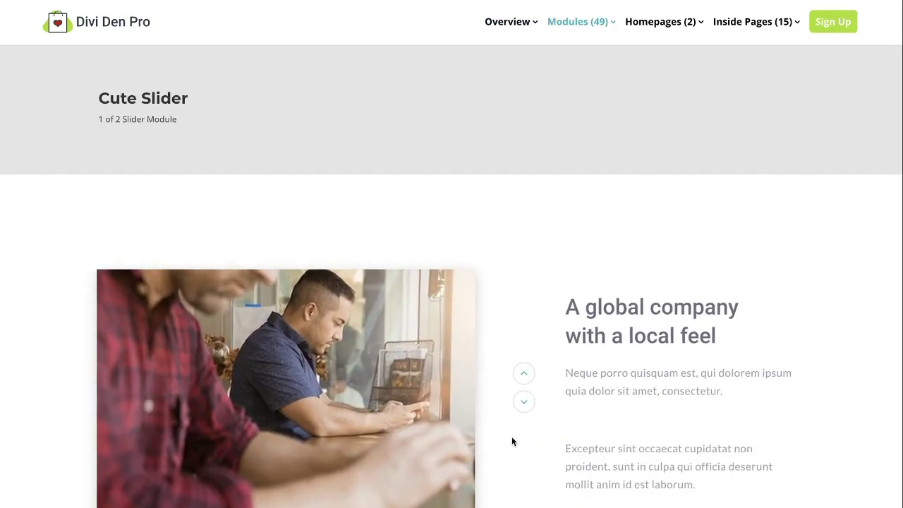
pyautogui.scroll(-1, 513, 439)
pyautogui.click(523, 319)
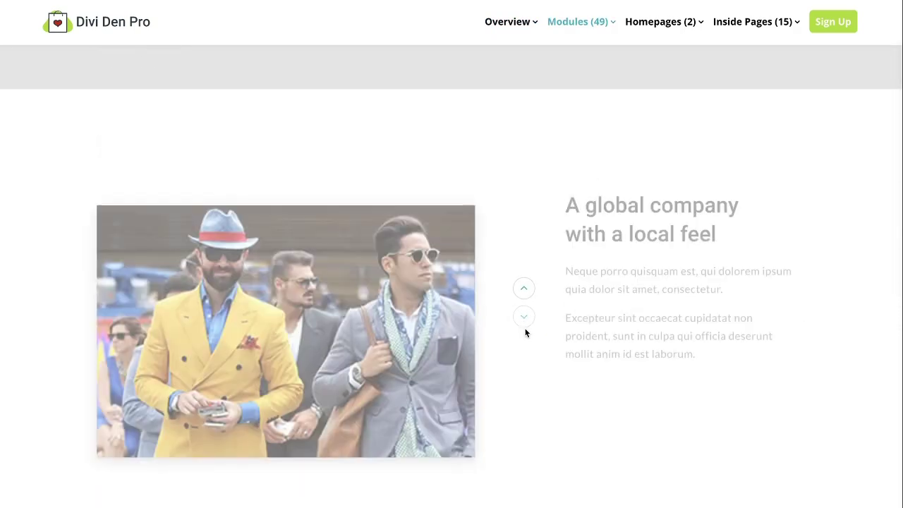
pyautogui.click(524, 321)
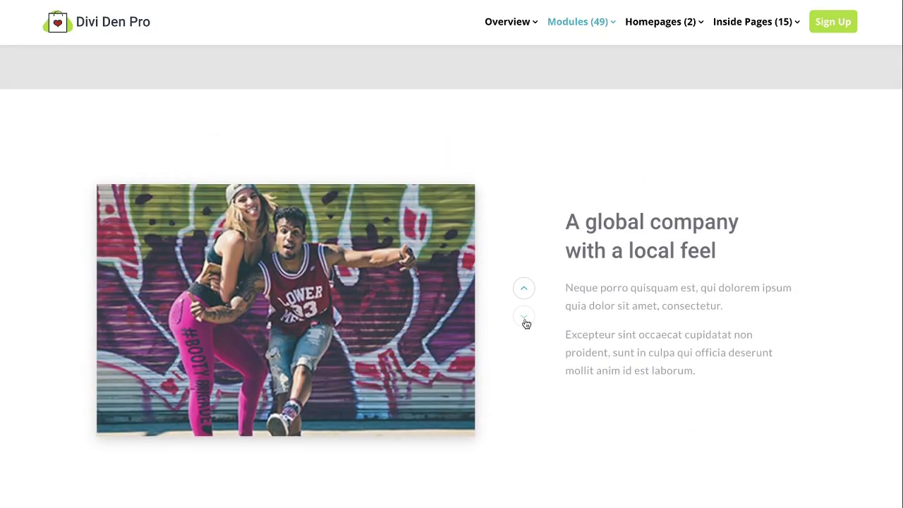
pyautogui.click(525, 321)
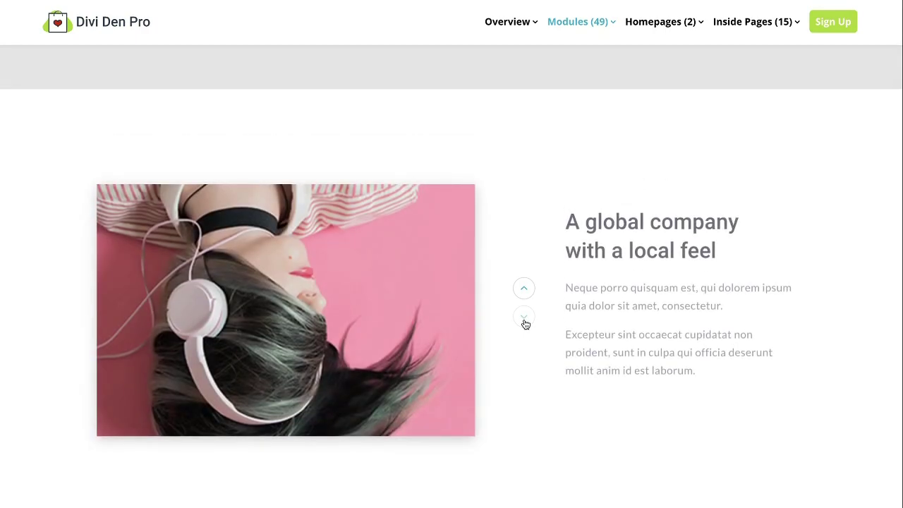
pyautogui.click(525, 321)
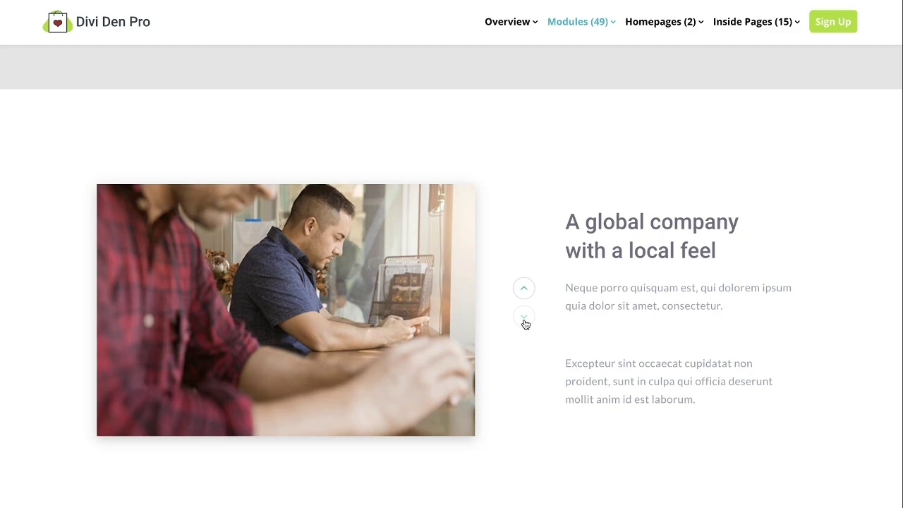
pyautogui.click(523, 287)
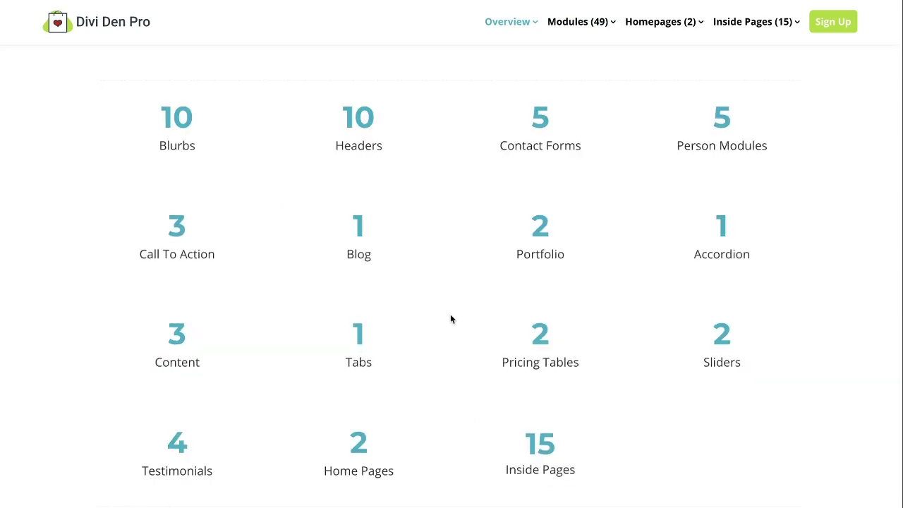
pyautogui.click(519, 254)
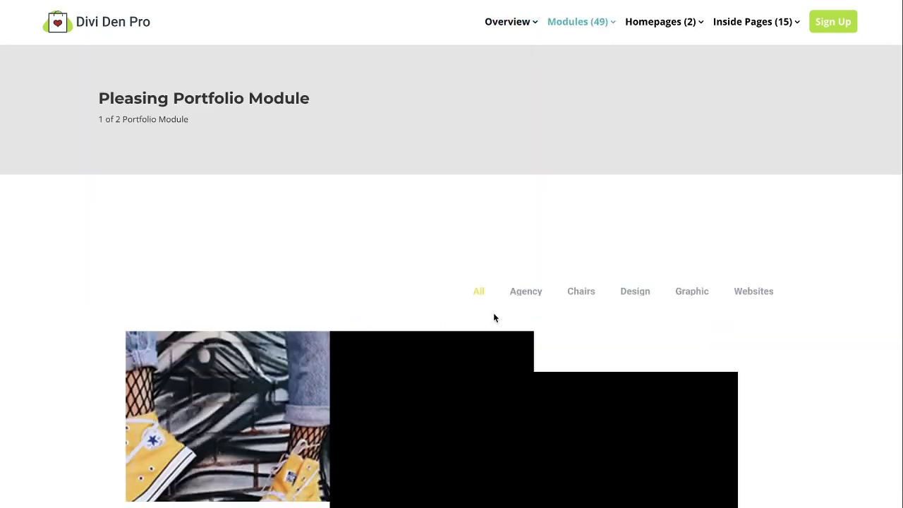
pyautogui.scroll(-3, 571, 334)
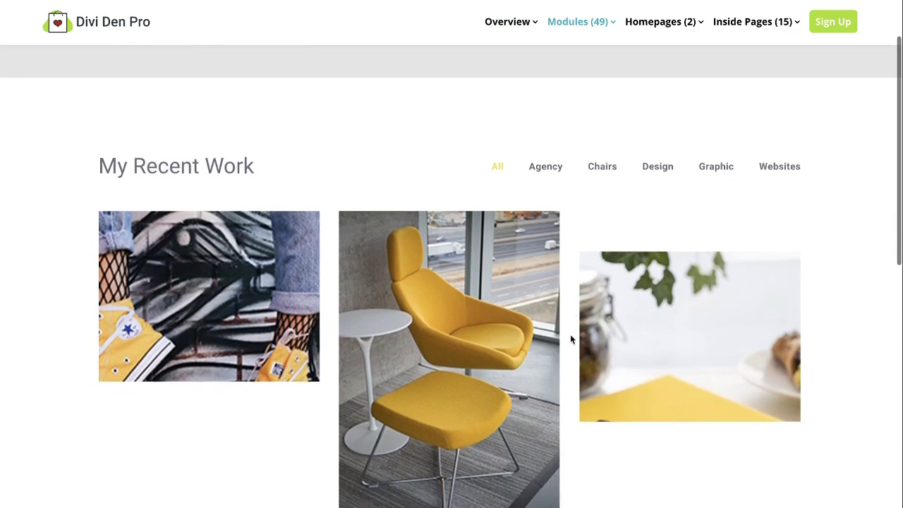
pyautogui.scroll(1, 570, 334)
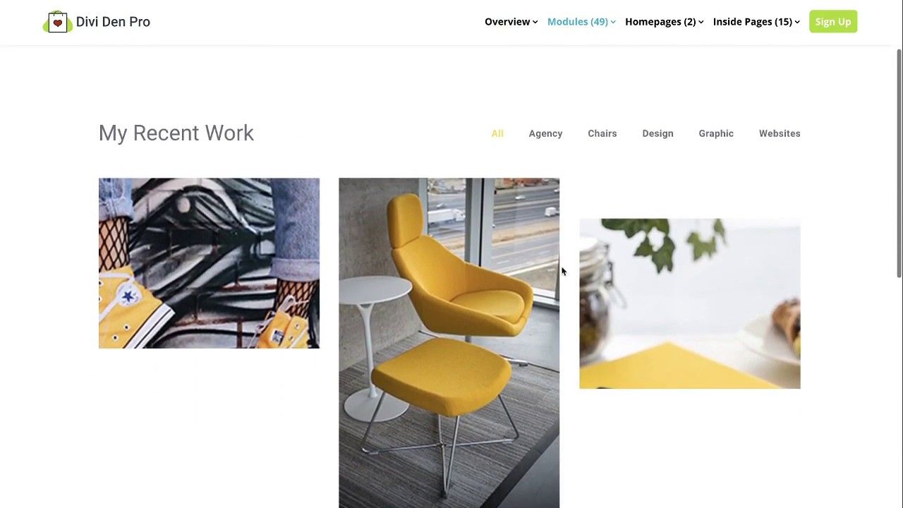
pyautogui.click(600, 134)
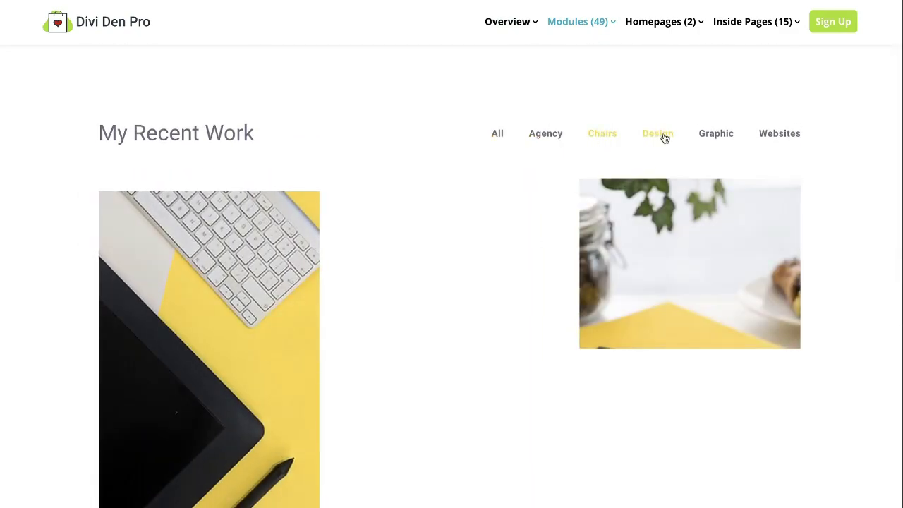
pyautogui.click(664, 137)
pyautogui.click(712, 138)
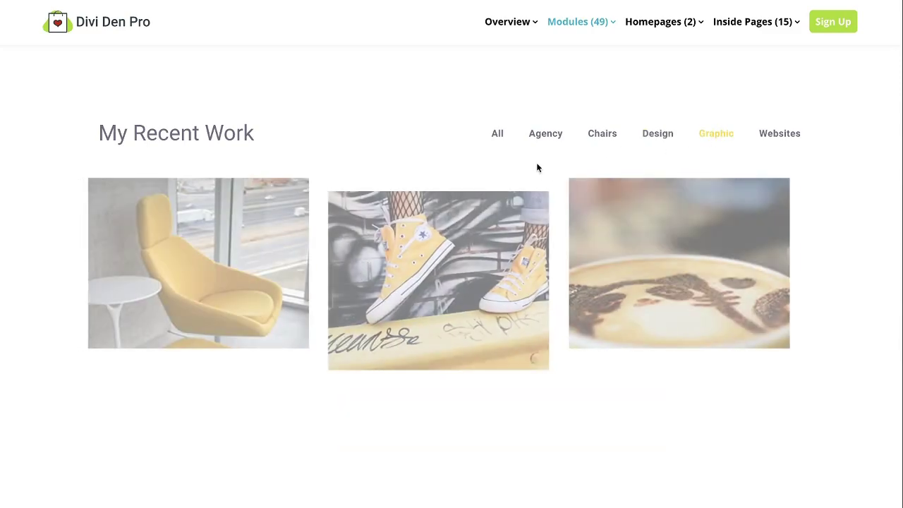
pyautogui.click(497, 135)
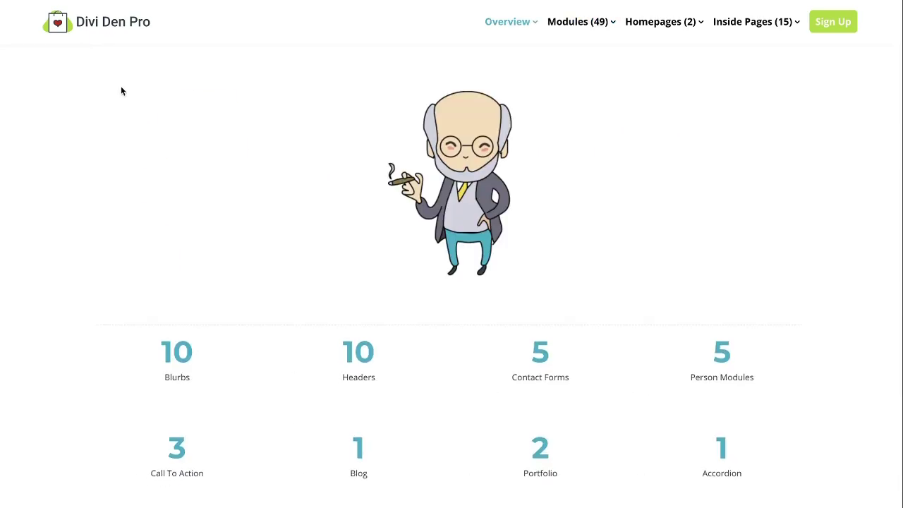
# - Open the Tabs module demo from Overview and preview the Intro Tabs headings
pyautogui.scroll(-3, 271, 252)
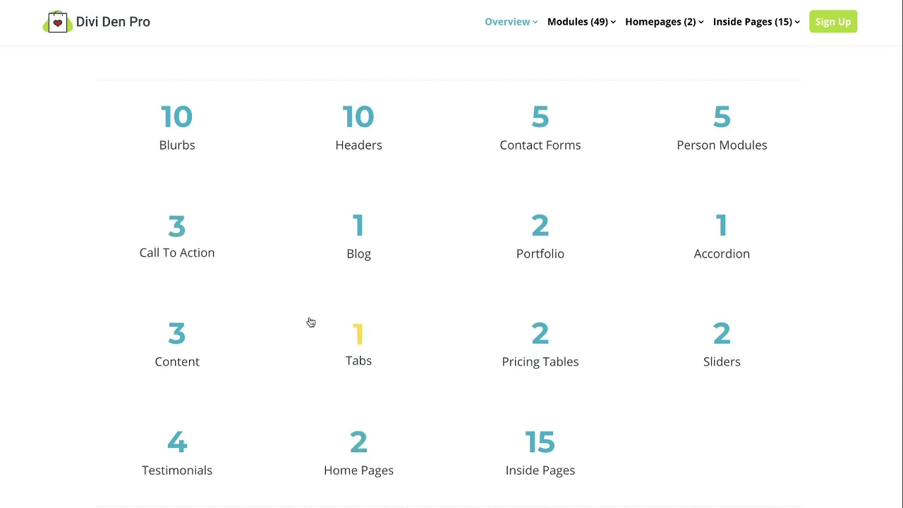
pyautogui.scroll(1, 319, 348)
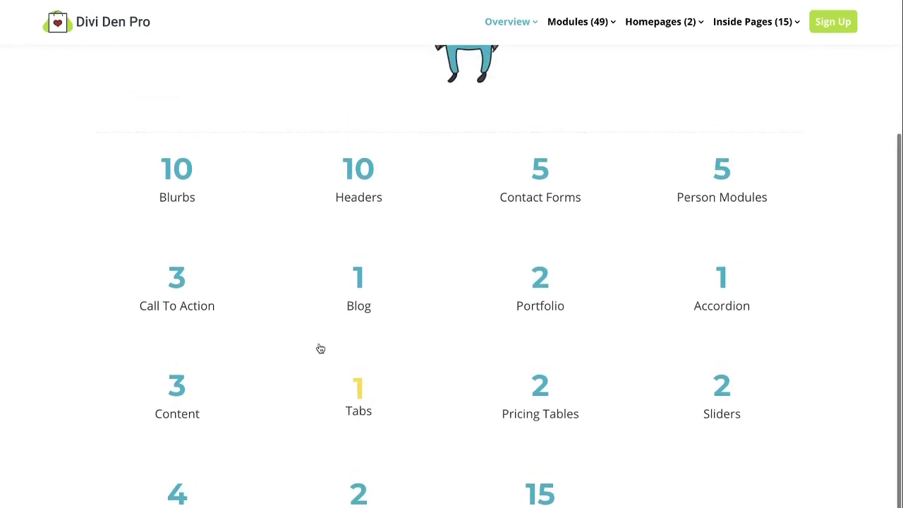
pyautogui.click(377, 422)
pyautogui.scroll(-3, 308, 485)
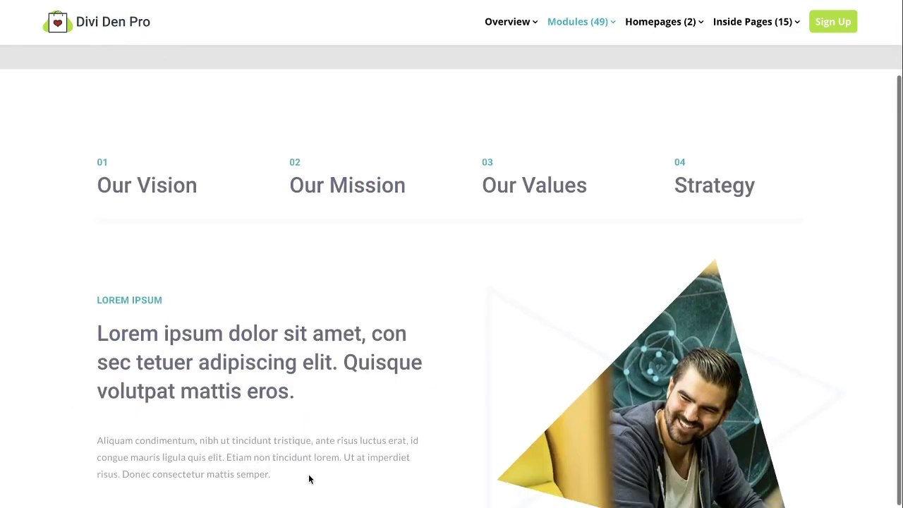
pyautogui.scroll(1, 296, 318)
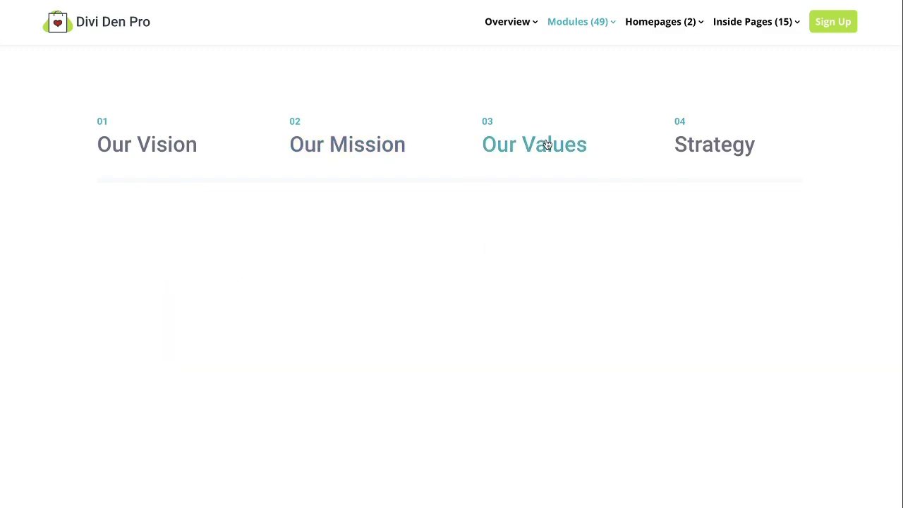
pyautogui.moveTo(322, 153)
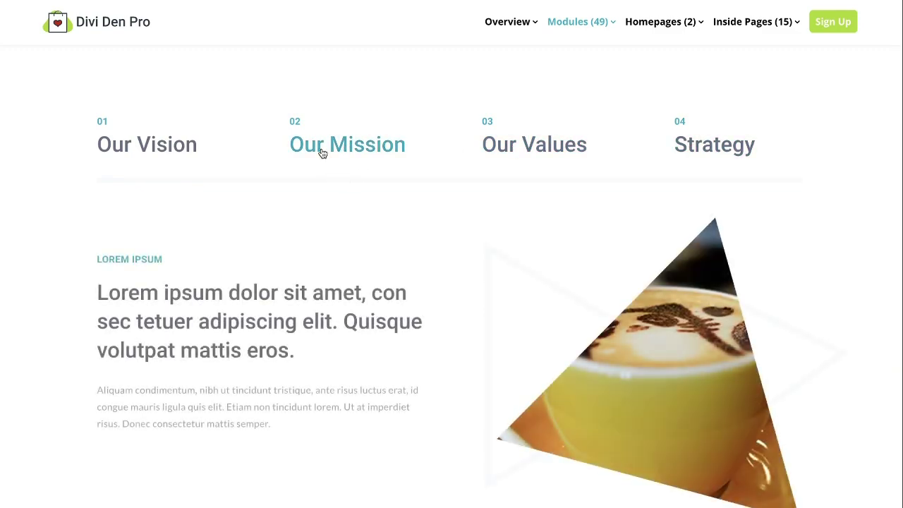
pyautogui.moveTo(164, 151)
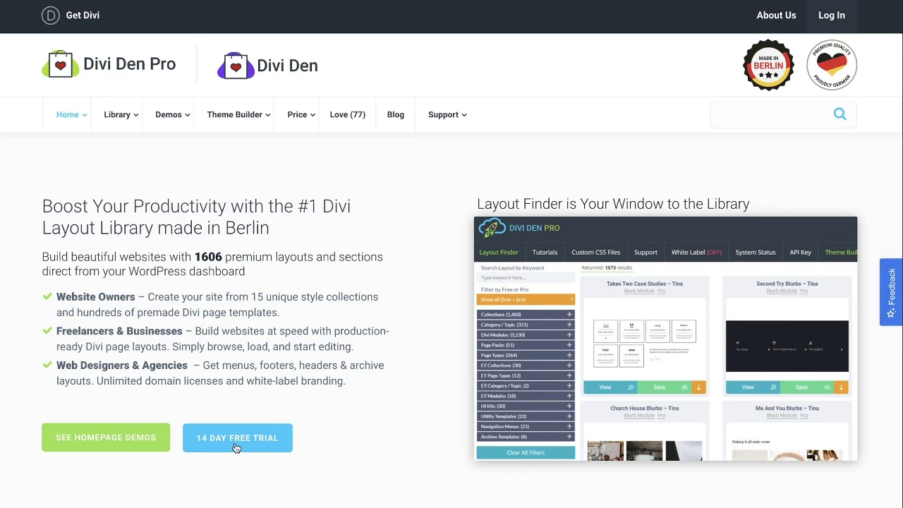
pyautogui.scroll(-15, 228, 487)
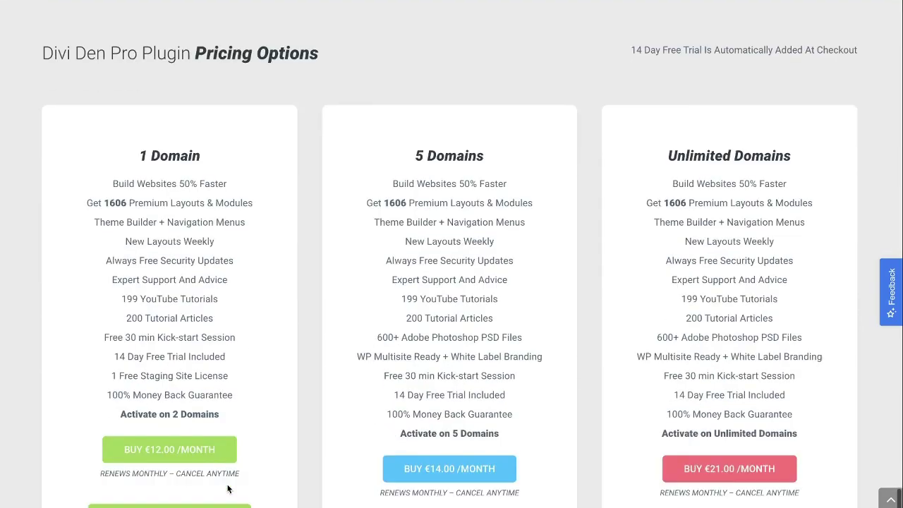
pyautogui.scroll(3, 228, 487)
pyautogui.scroll(-3, 228, 487)
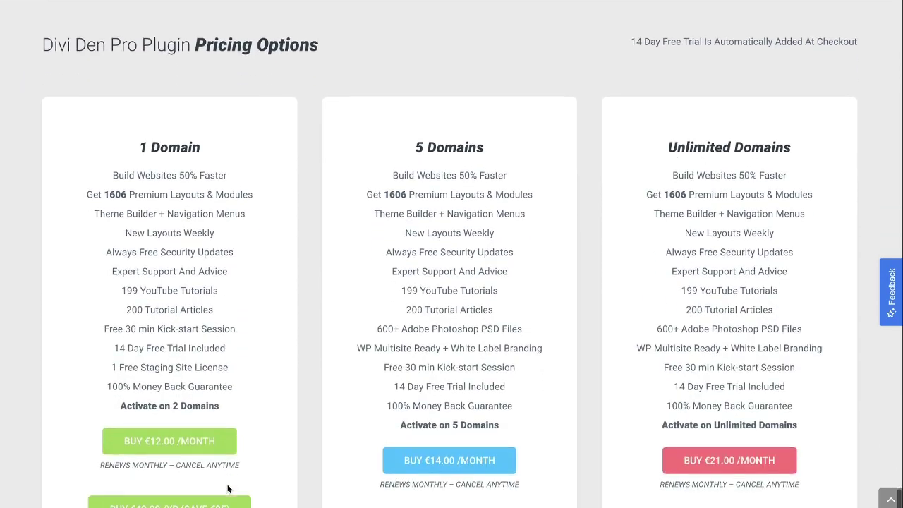
pyautogui.scroll(-1, 228, 488)
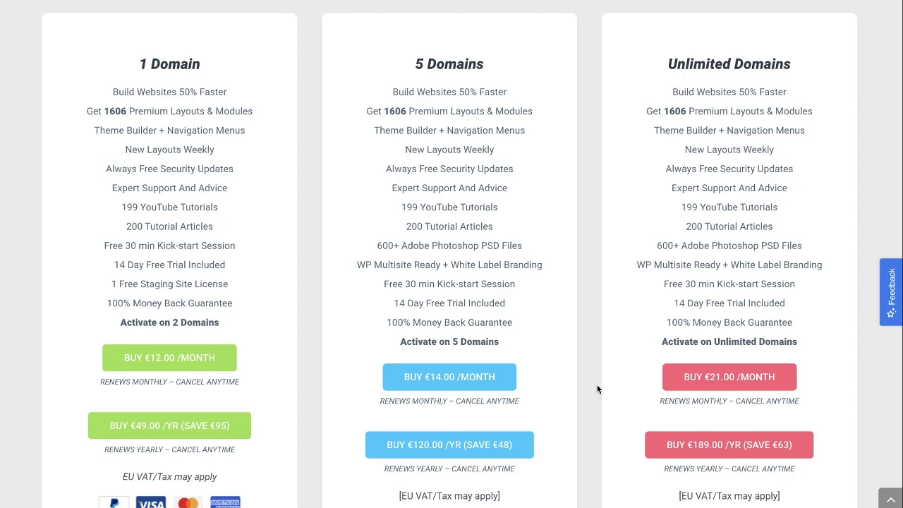
pyautogui.scroll(-1, 597, 389)
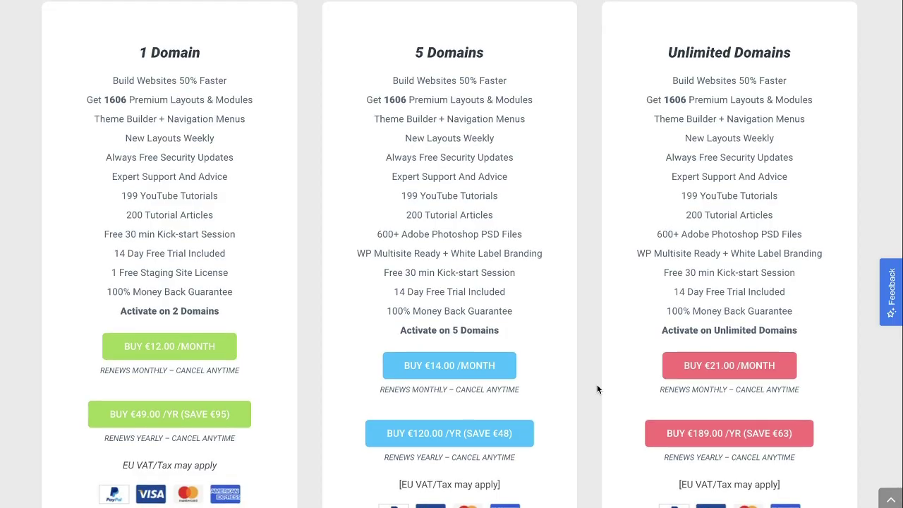
pyautogui.scroll(7, 597, 389)
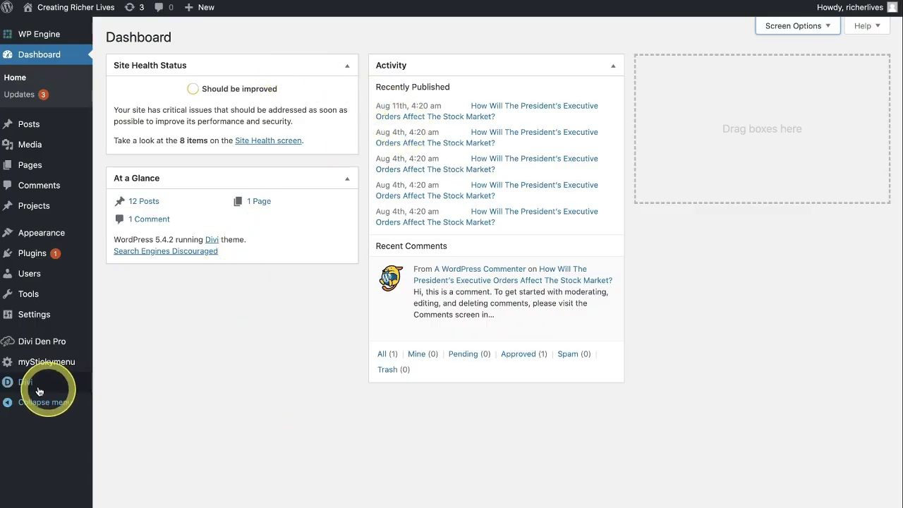
# - Open the Divi Theme Builder and browse its Default Website Template and Divi Den Pro templates
pyautogui.moveTo(39, 387)
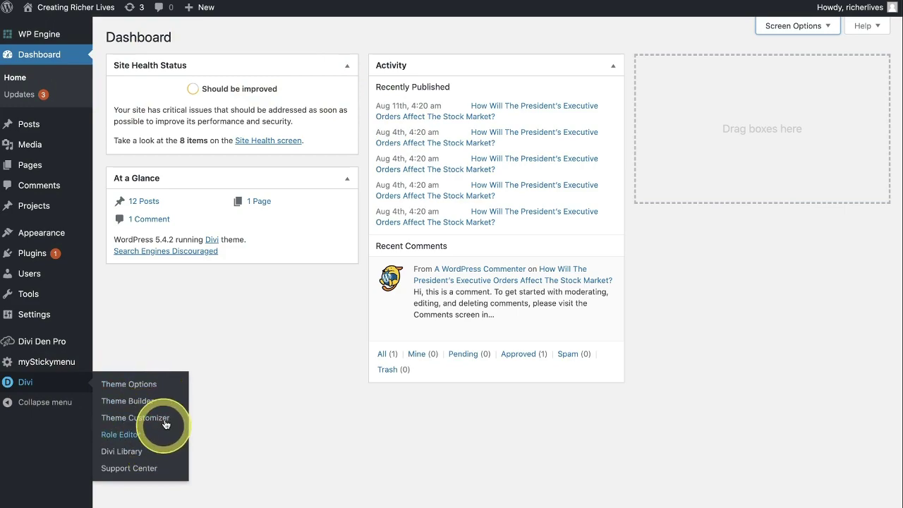
pyautogui.click(130, 402)
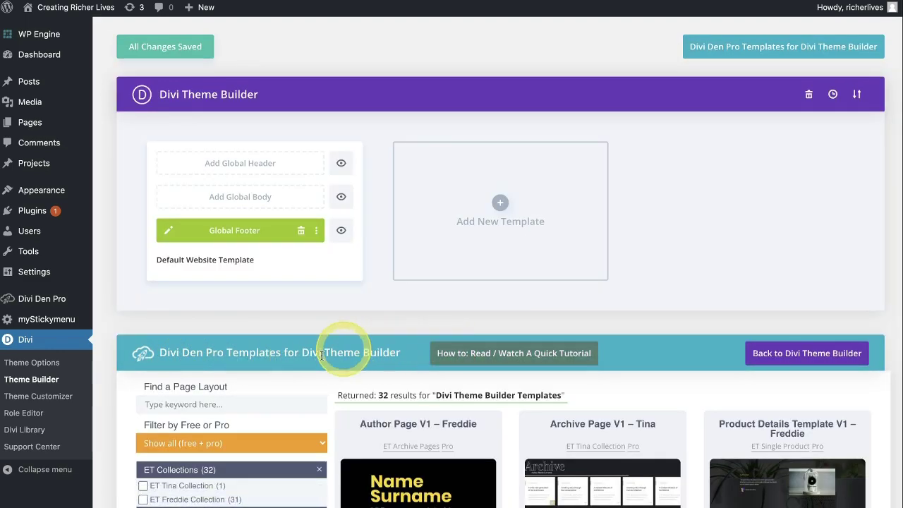
pyautogui.scroll(-5, 331, 379)
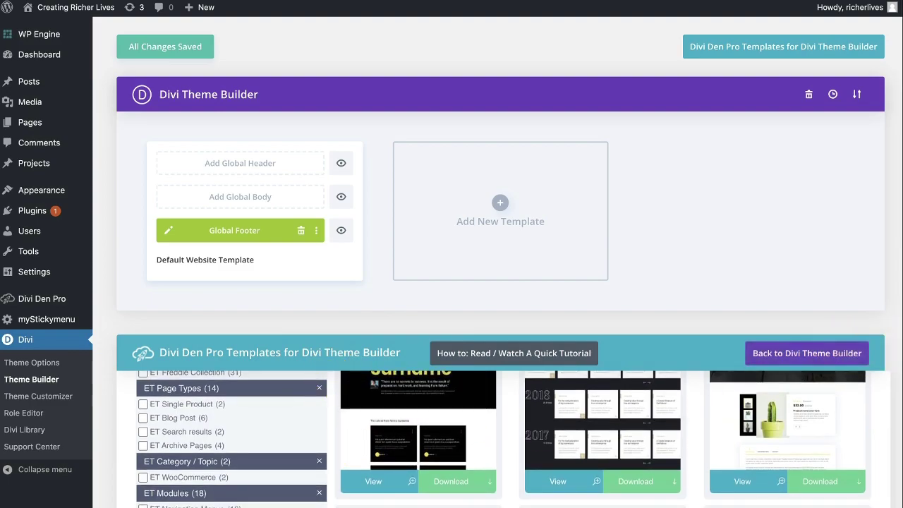
pyautogui.scroll(-4, 898, 363)
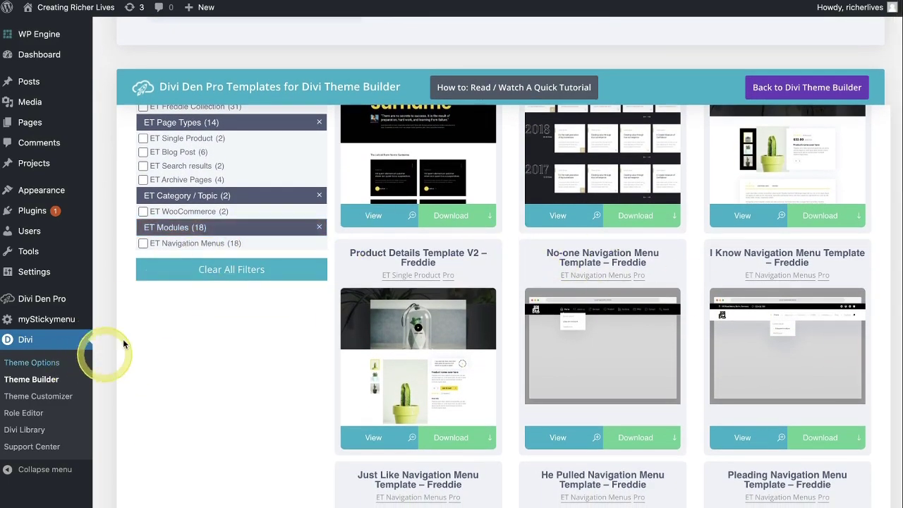
pyautogui.scroll(2, 189, 239)
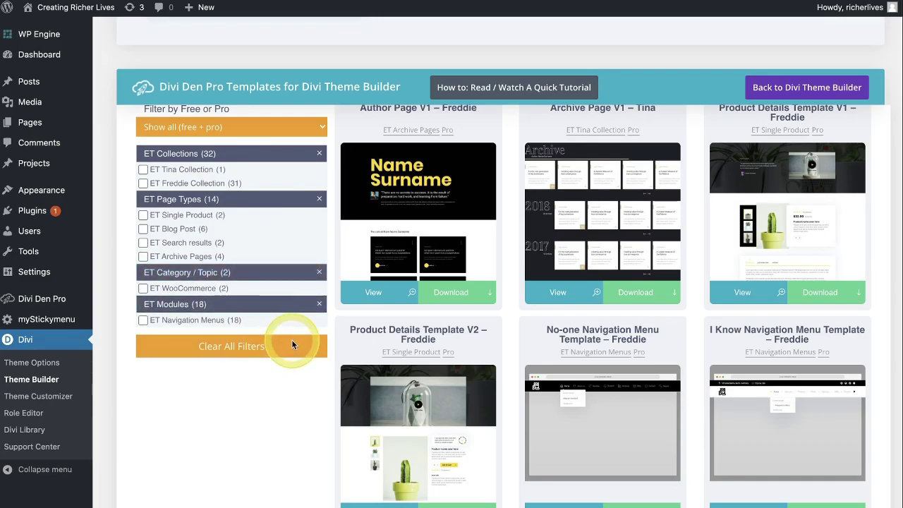
pyautogui.scroll(-2, 329, 401)
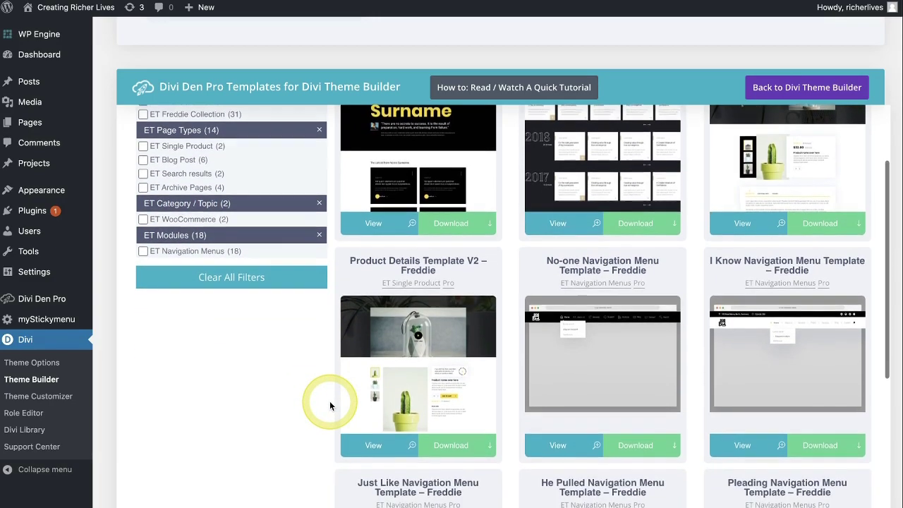
pyautogui.scroll(1, 330, 403)
pyautogui.scroll(3, 330, 401)
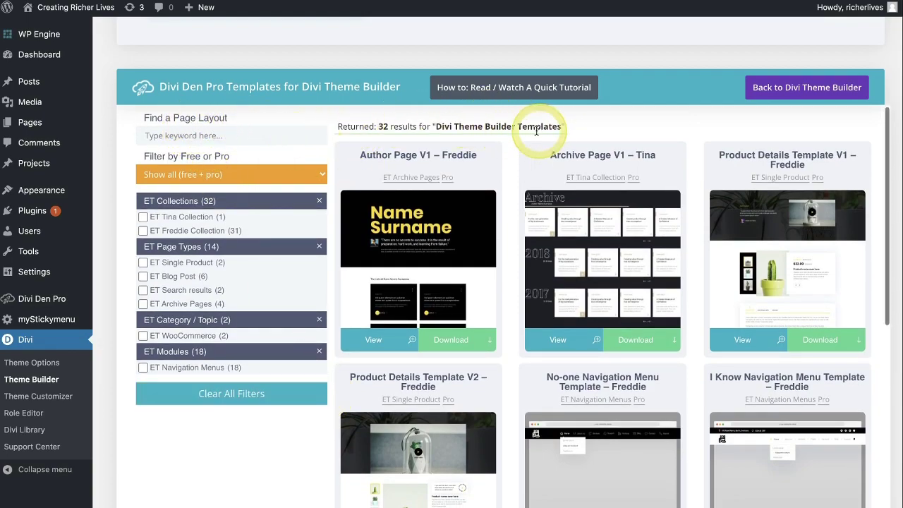
pyautogui.scroll(10, 322, 91)
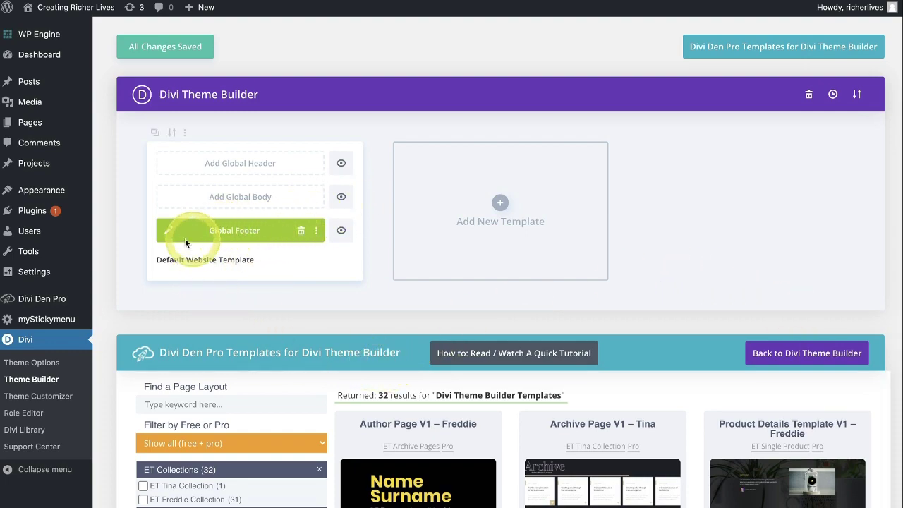
# - Open Divi Den Pro's Layout Finder and filter Collections to the Sigmund Bundle (66 results)
pyautogui.click(48, 302)
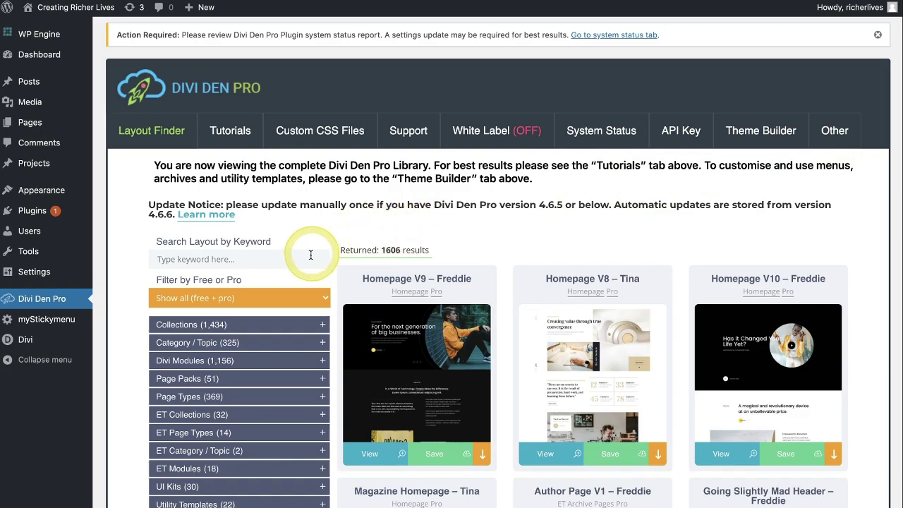
pyautogui.scroll(-2, 330, 361)
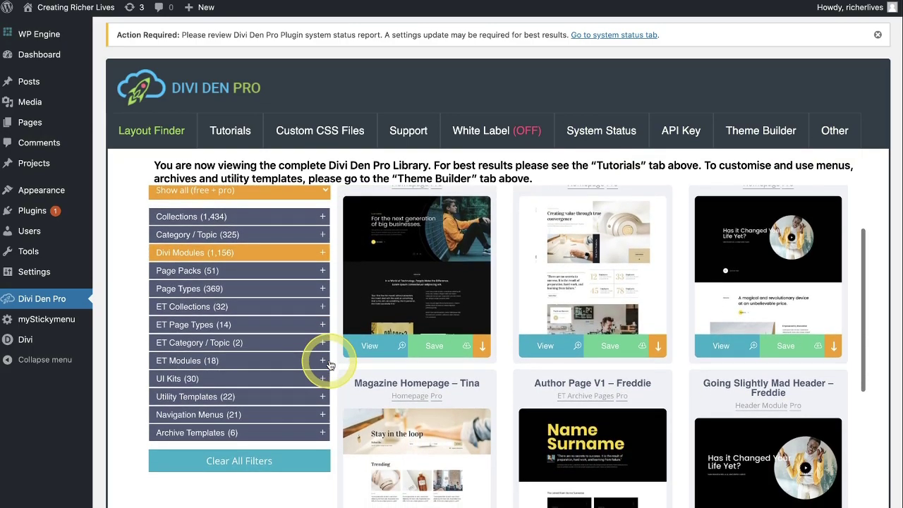
pyautogui.scroll(1, 328, 364)
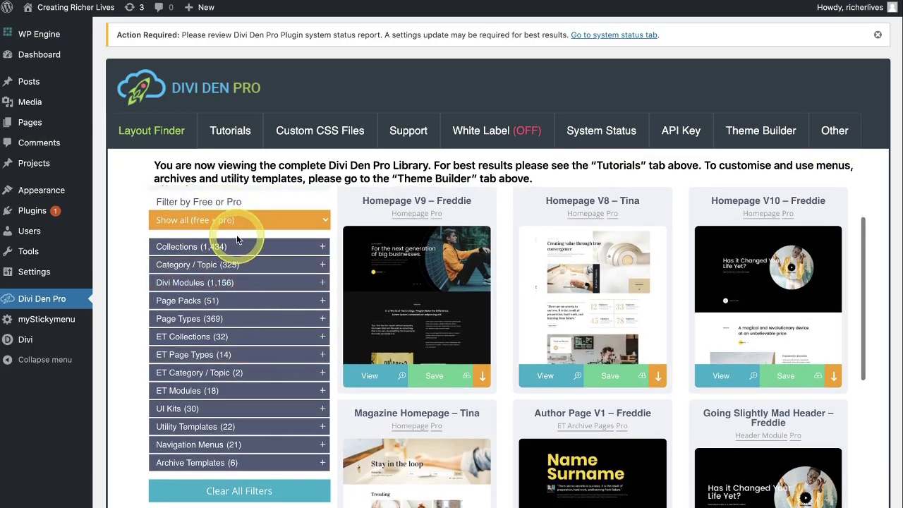
pyautogui.click(317, 245)
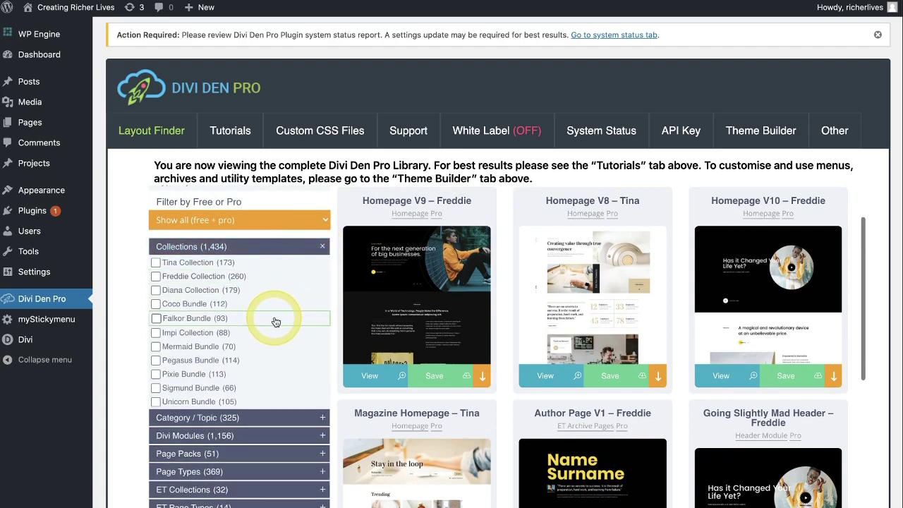
pyautogui.click(195, 389)
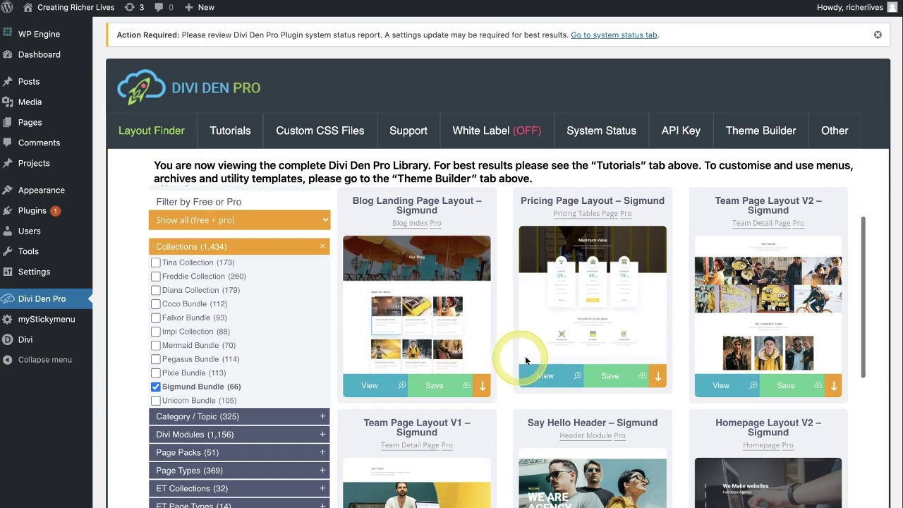
pyautogui.scroll(-3, 516, 384)
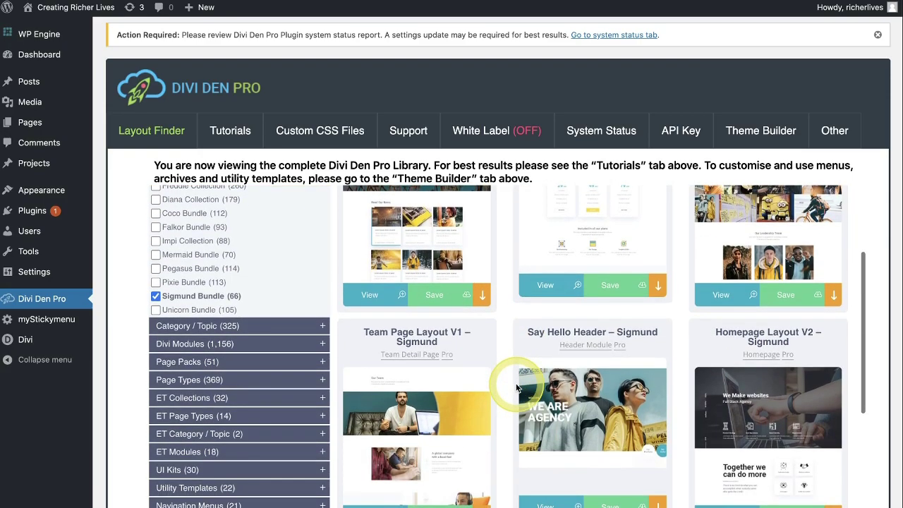
pyautogui.scroll(-5, 516, 386)
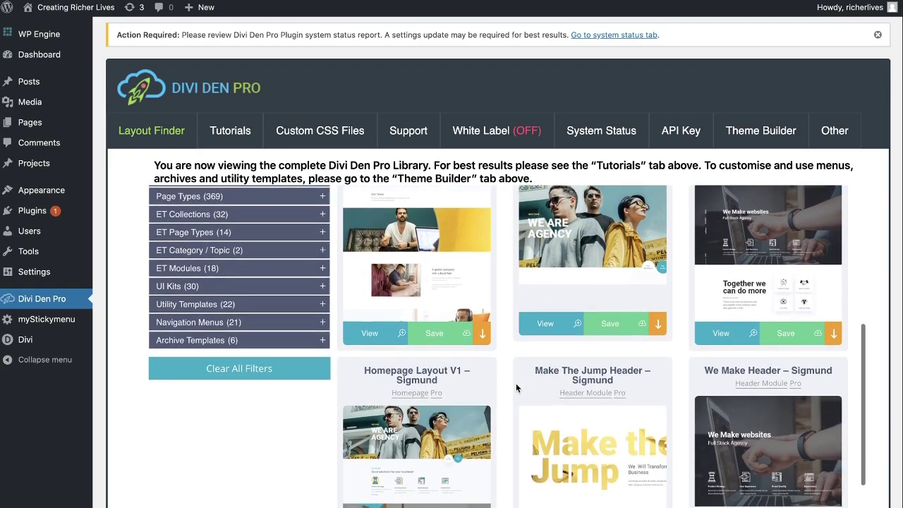
pyautogui.scroll(-8, 516, 388)
pyautogui.click(516, 413)
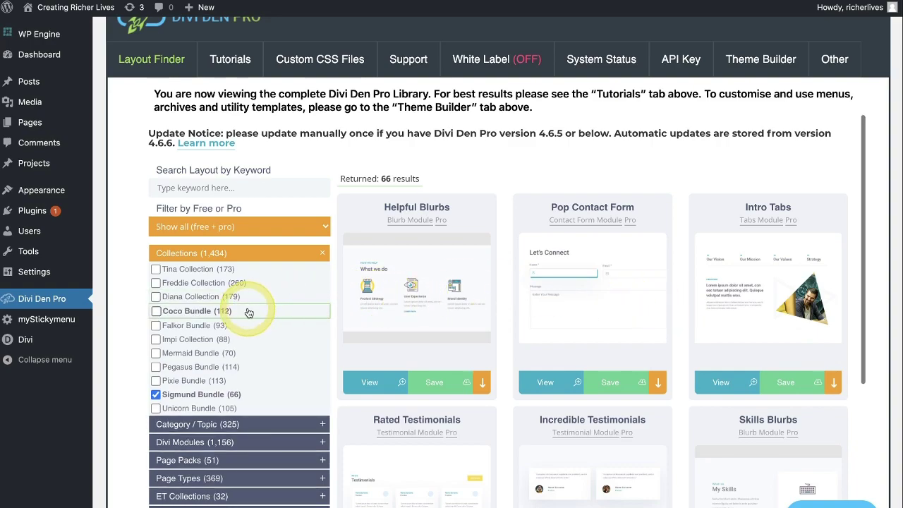
pyautogui.moveTo(79, 345)
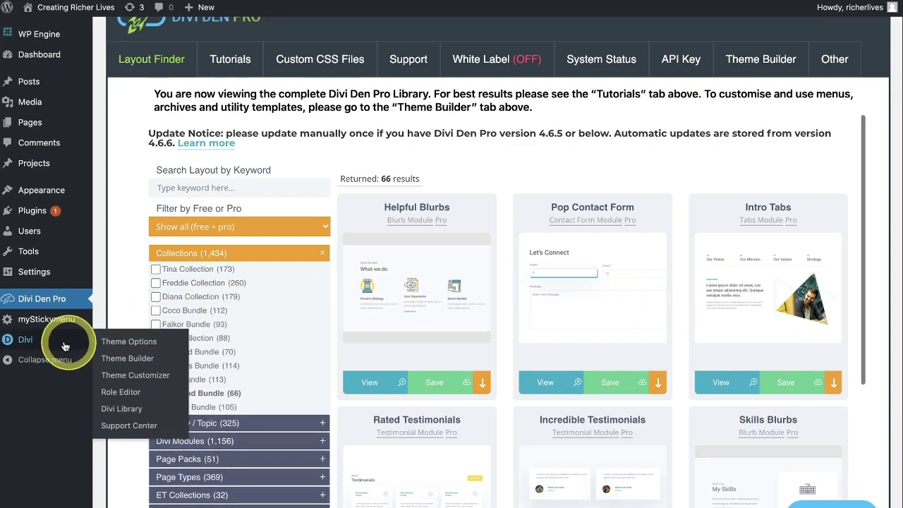
# - Import the downloaded Intro Tabs JSON file from Downloads into the Divi Library
pyautogui.click(120, 409)
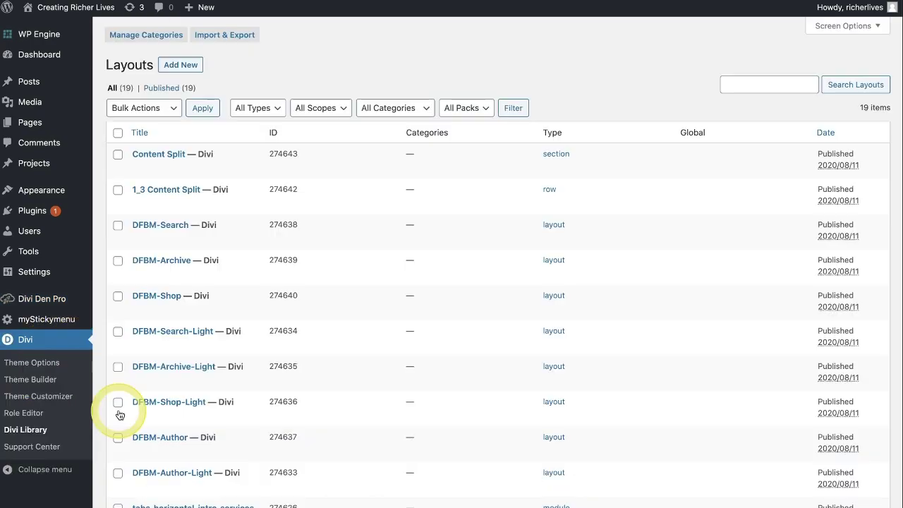
pyautogui.click(227, 39)
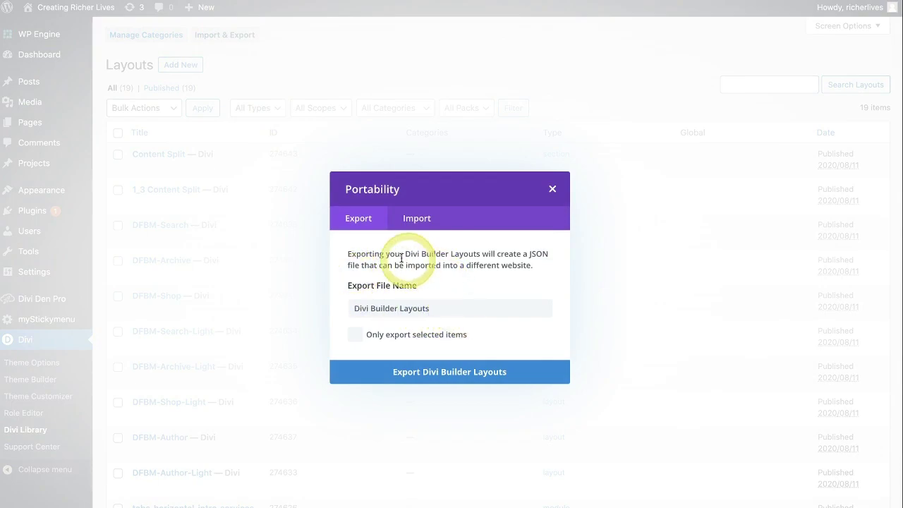
pyautogui.click(423, 223)
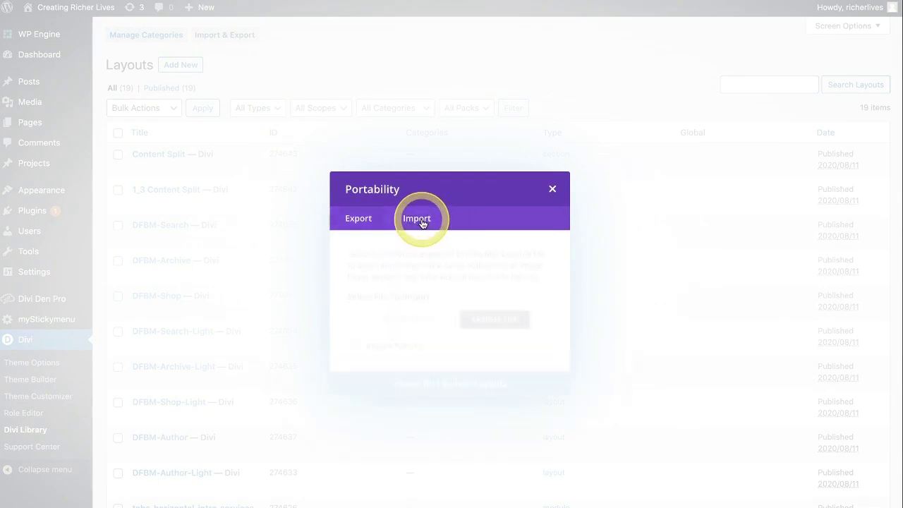
pyautogui.click(494, 321)
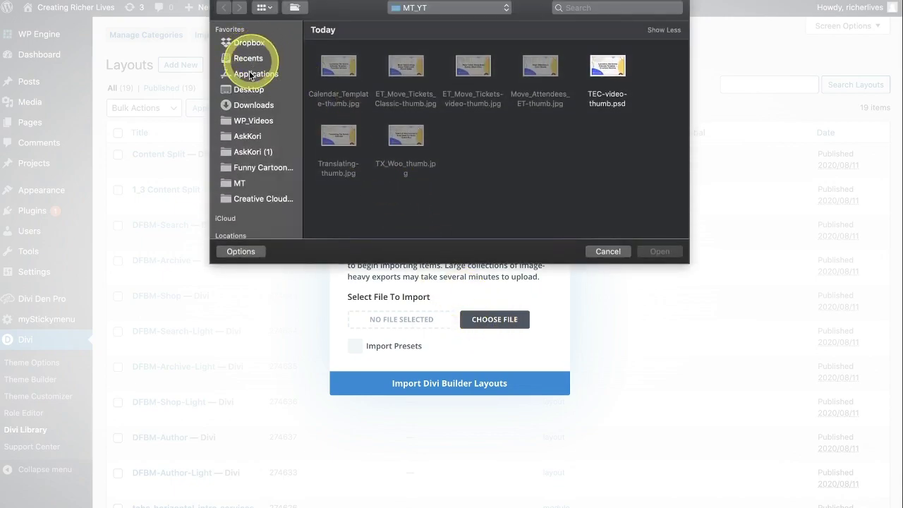
pyautogui.click(257, 106)
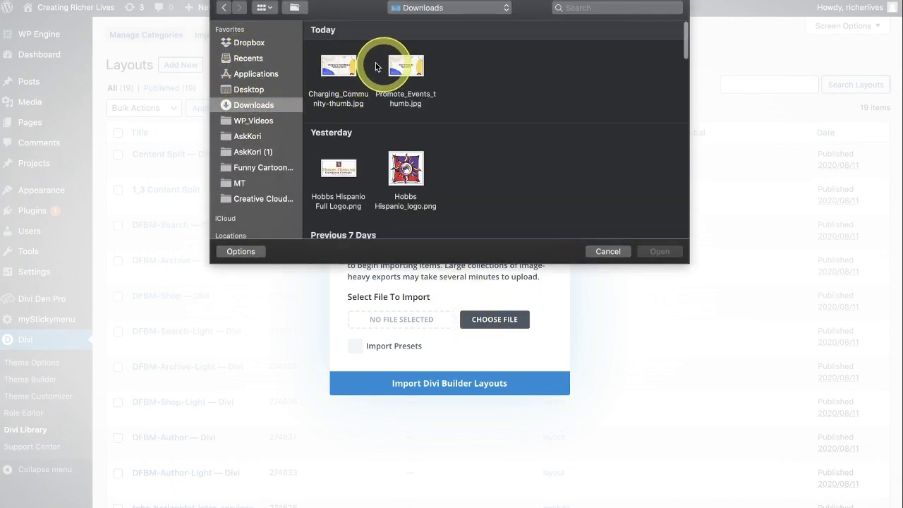
pyautogui.scroll(-15, 374, 106)
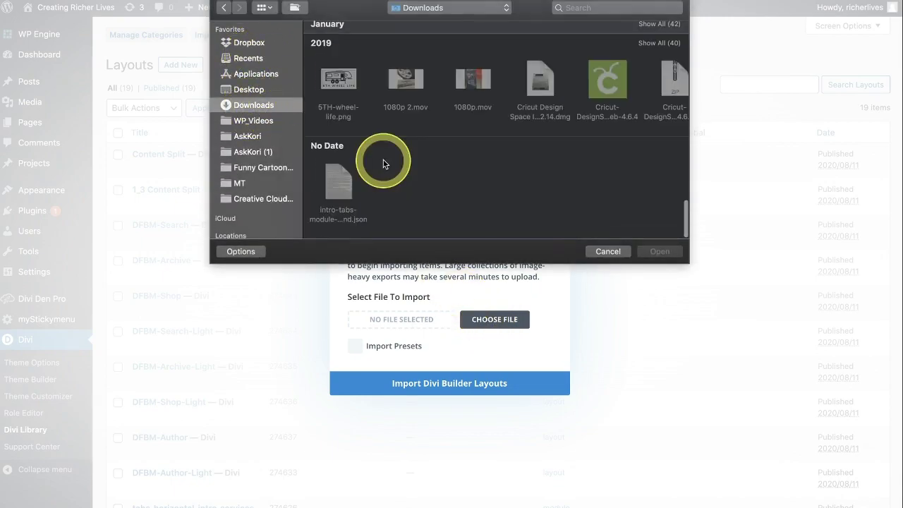
pyautogui.click(334, 178)
pyautogui.doubleClick(333, 179)
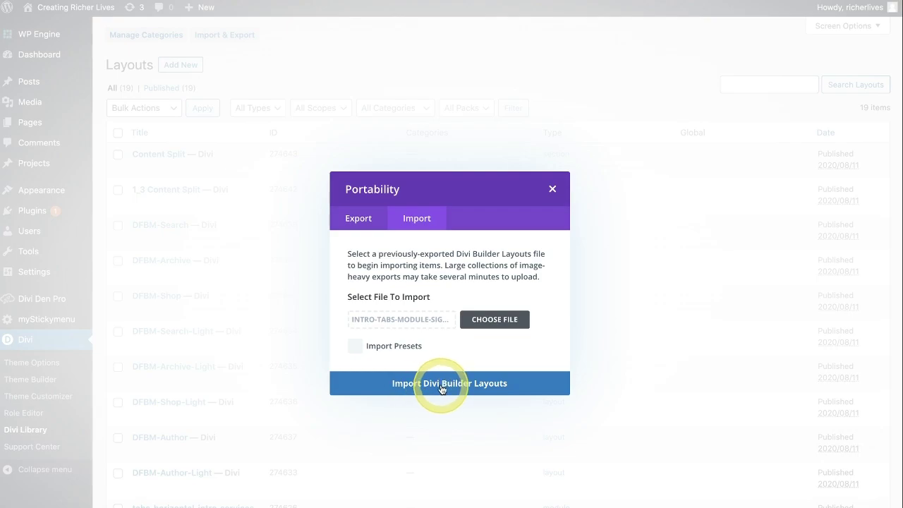
pyautogui.click(441, 388)
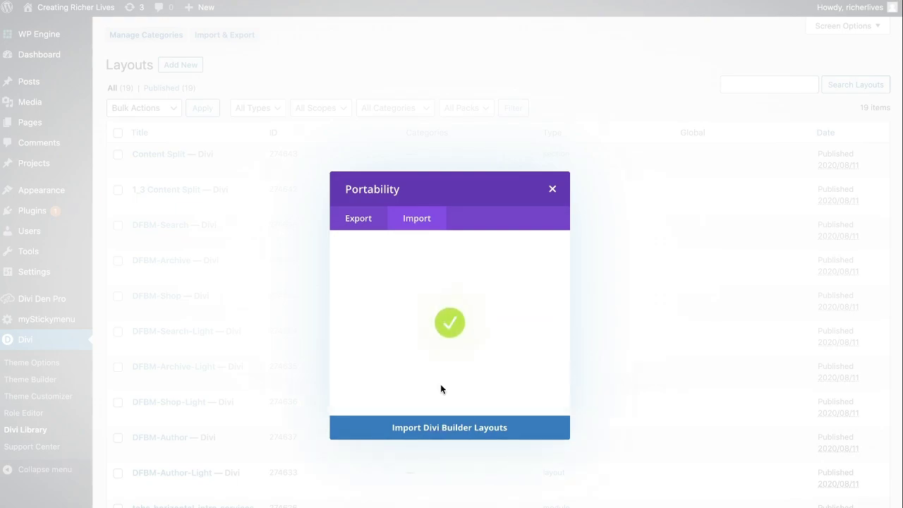
pyautogui.click(442, 423)
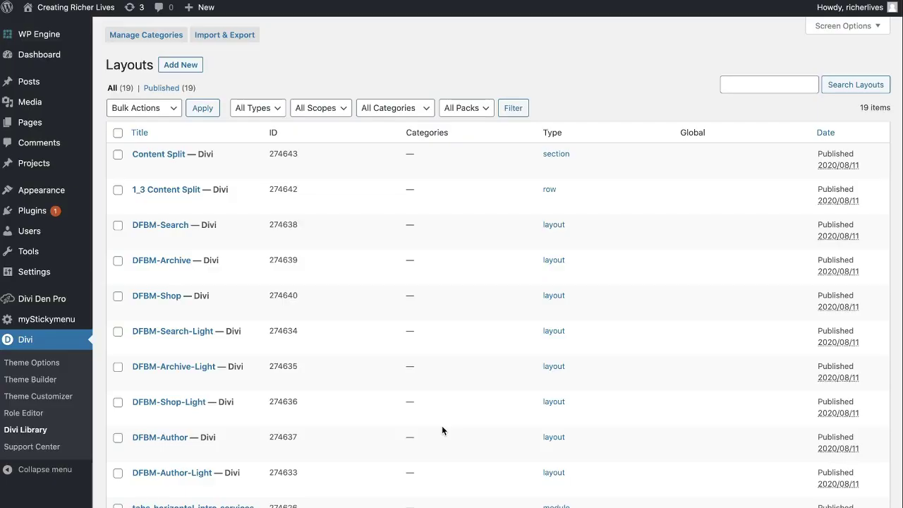
# - Scroll the Divi Library list to find Intro Tabs under the Sigmund category
pyautogui.scroll(-10, 327, 382)
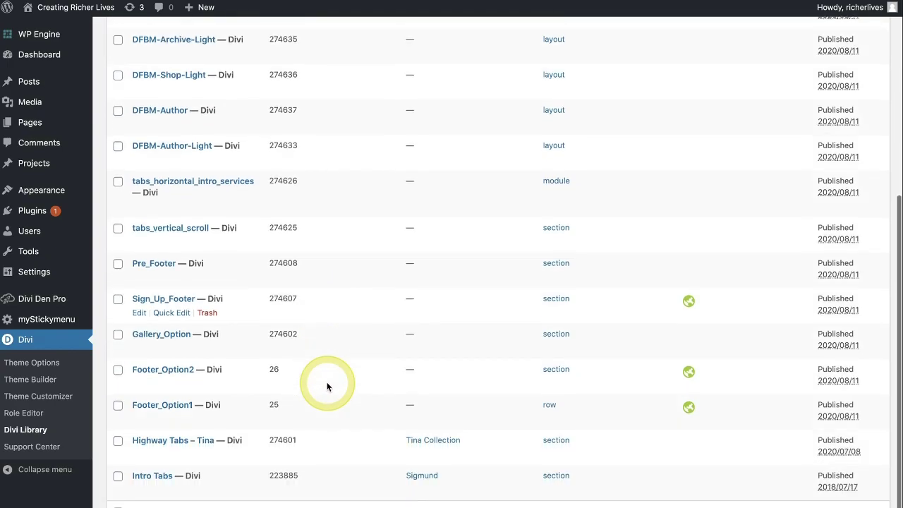
pyautogui.scroll(10, 327, 381)
pyautogui.scroll(-10, 327, 382)
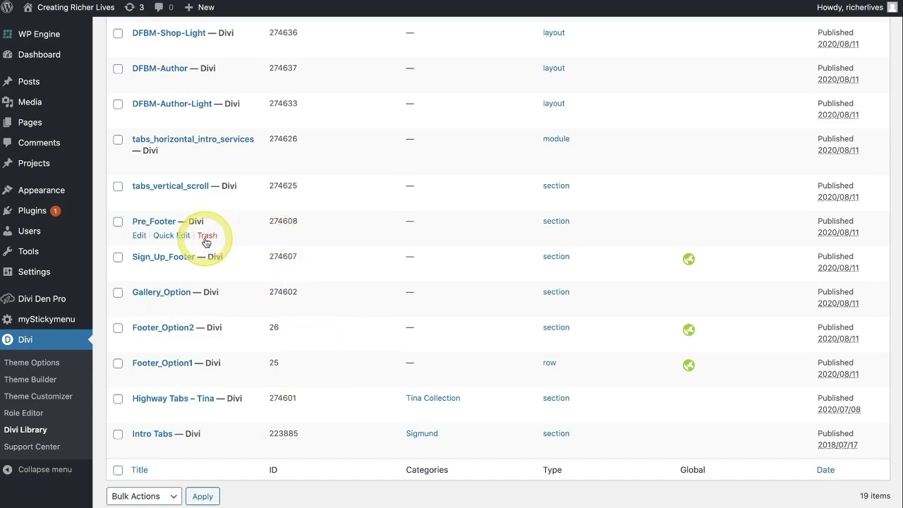
pyautogui.moveTo(60, 122)
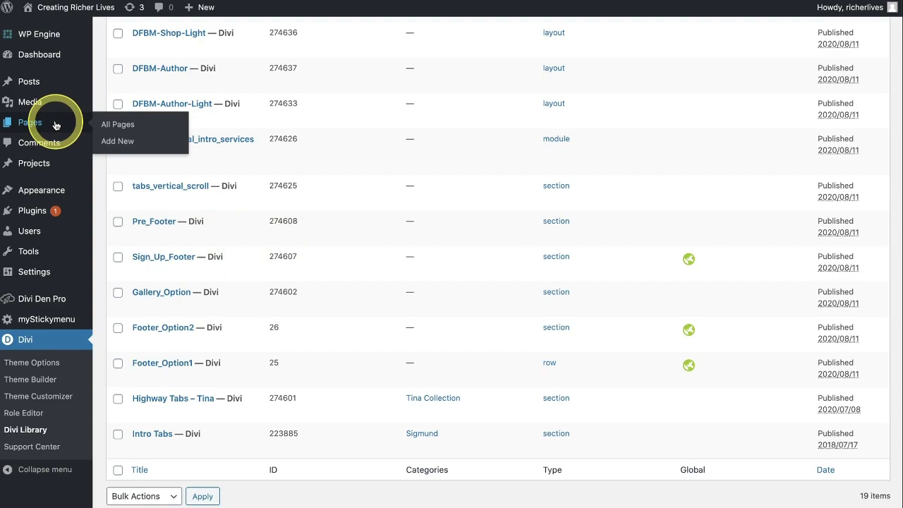
# - Create a new page titled 'Testin' and build it from scratch in Divi
pyautogui.click(118, 143)
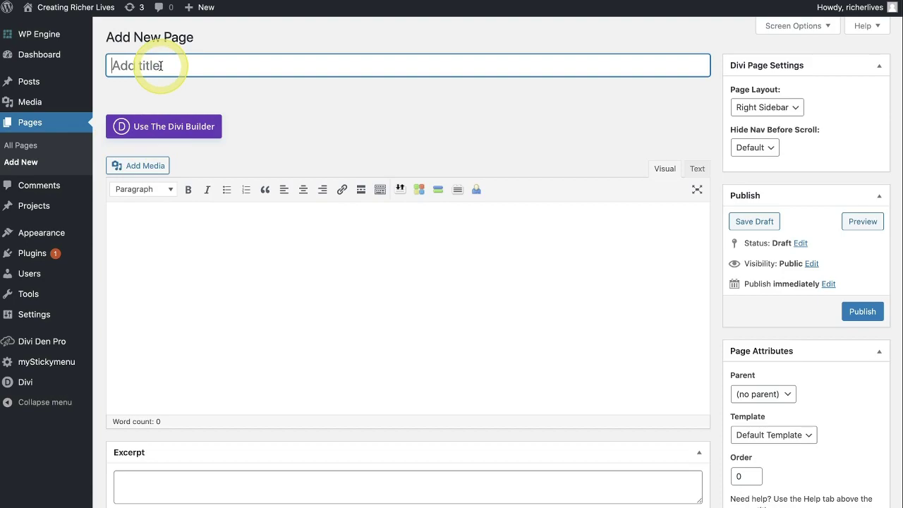
pyautogui.write('Testin')
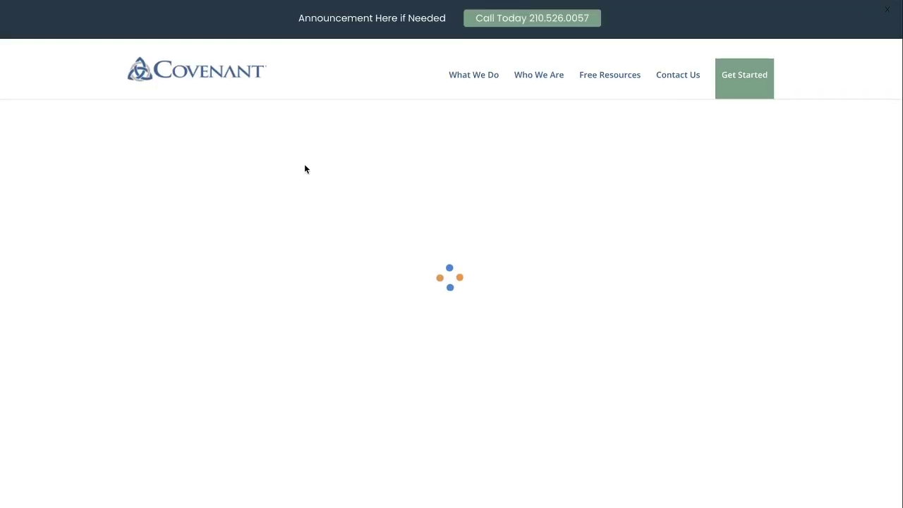
pyautogui.click(276, 294)
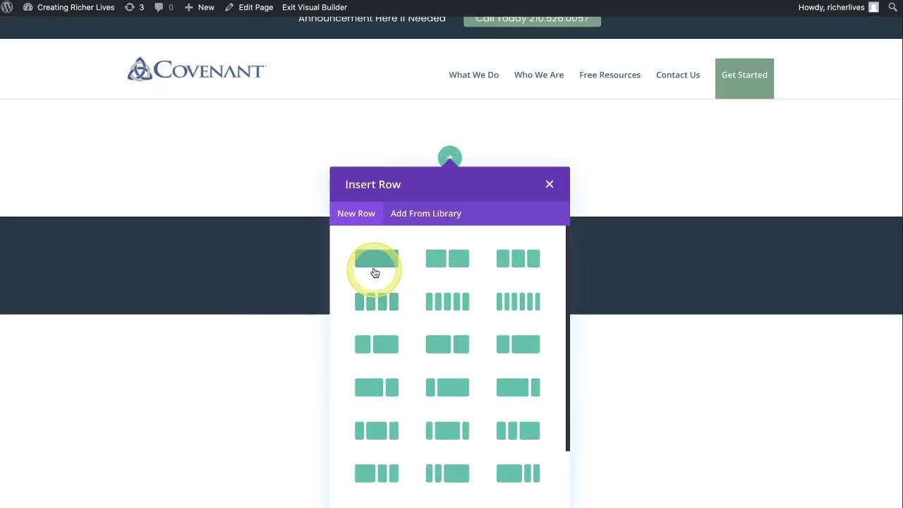
# - Add a one-column row and a section, then insert Intro Tabs from the library
pyautogui.click(371, 262)
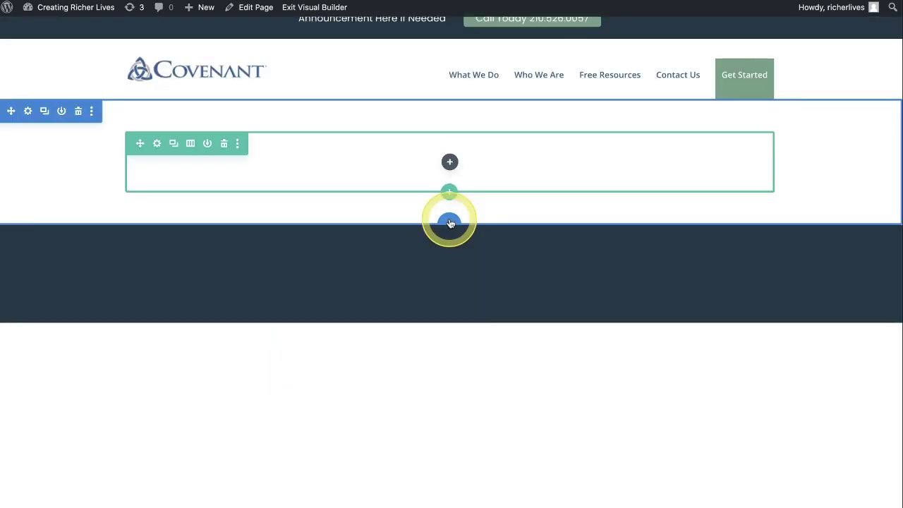
pyautogui.click(450, 223)
pyautogui.click(428, 281)
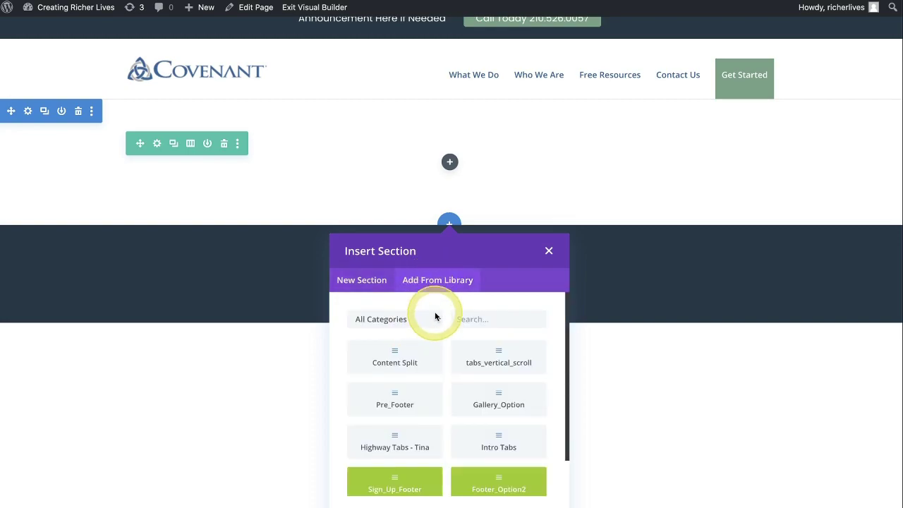
pyautogui.scroll(-1, 434, 332)
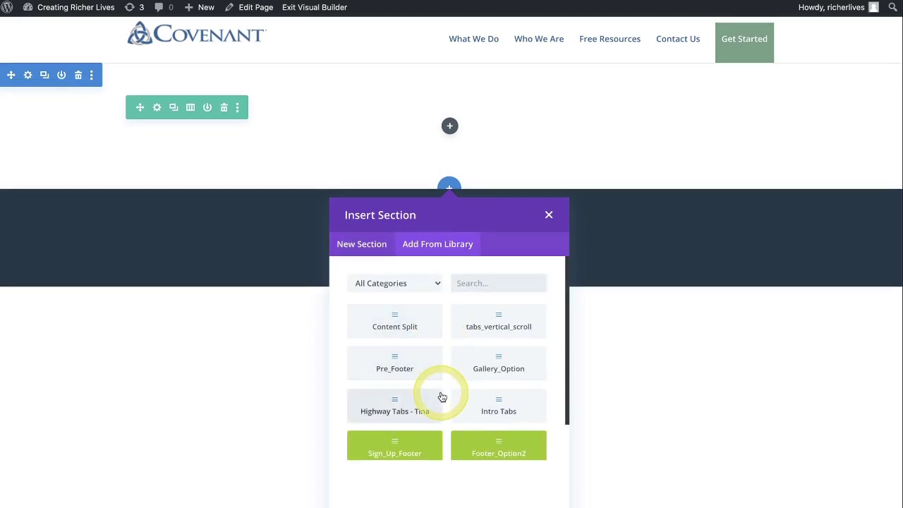
pyautogui.click(501, 415)
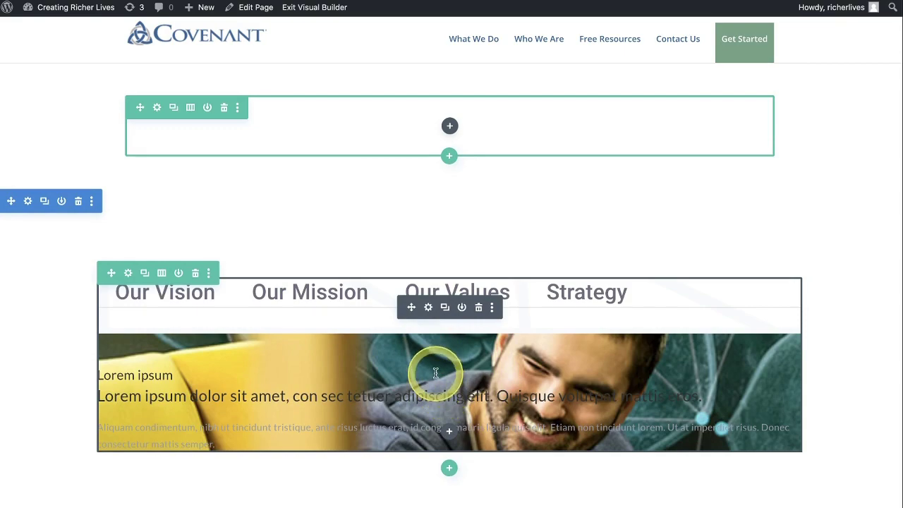
pyautogui.click(428, 309)
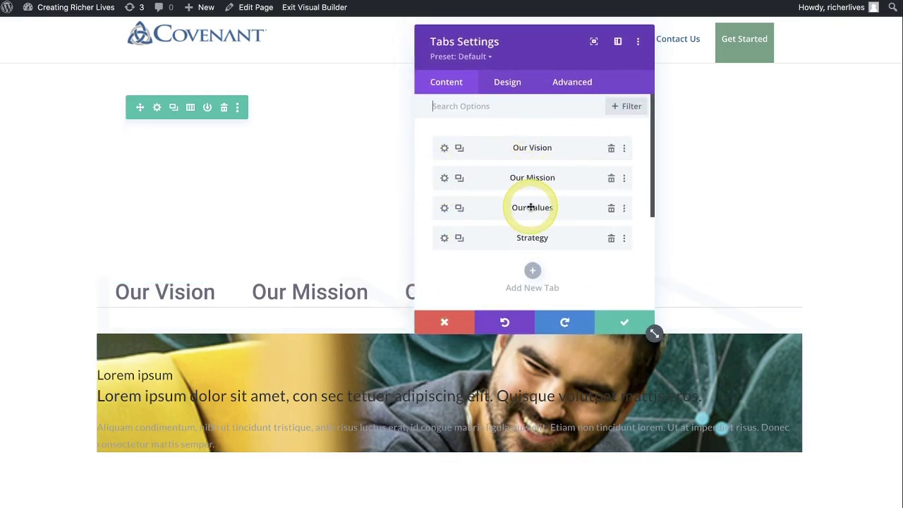
pyautogui.click(444, 148)
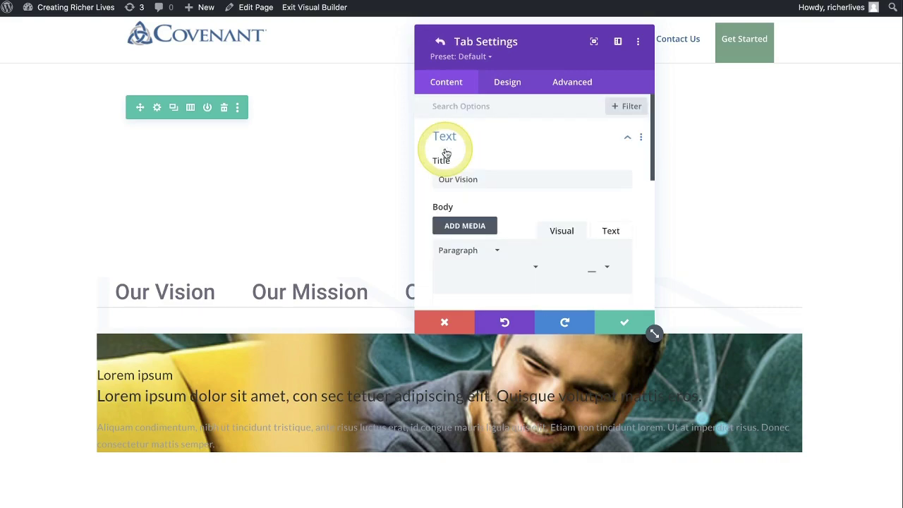
pyautogui.tripleClick(504, 178)
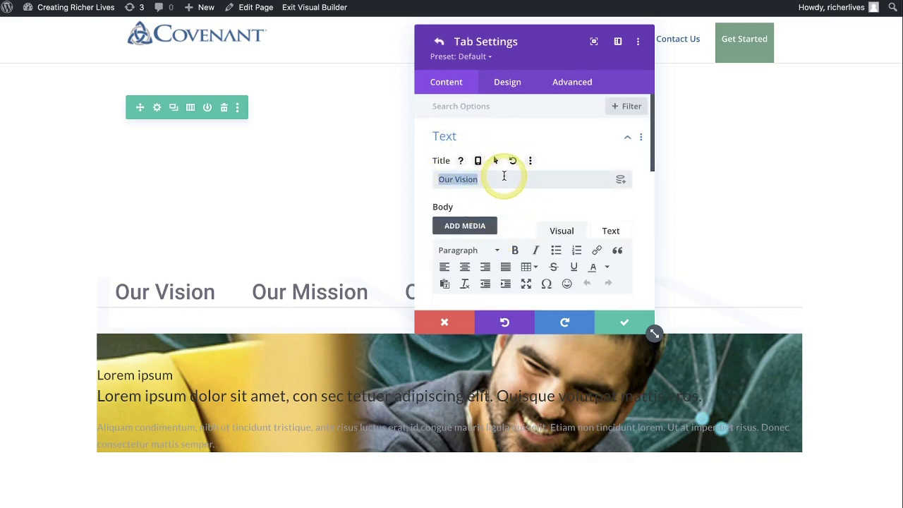
pyautogui.scroll(-5, 503, 197)
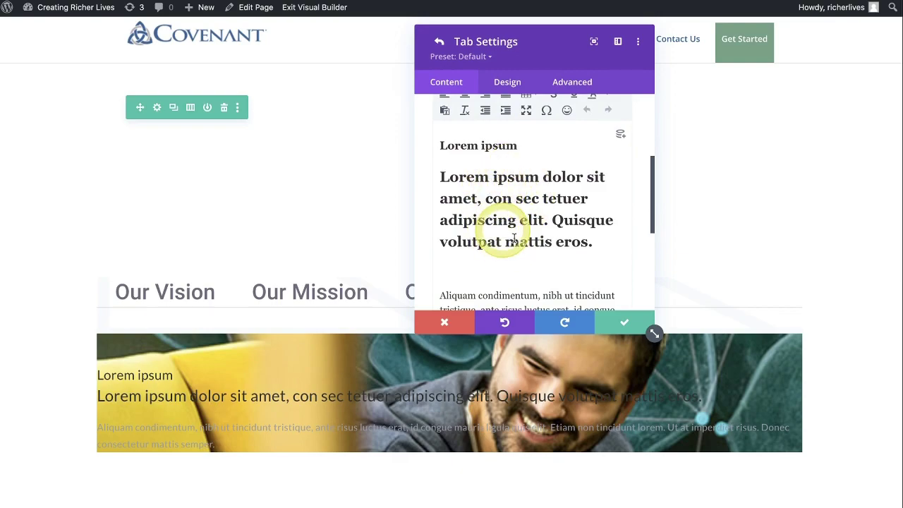
pyautogui.scroll(-5, 514, 239)
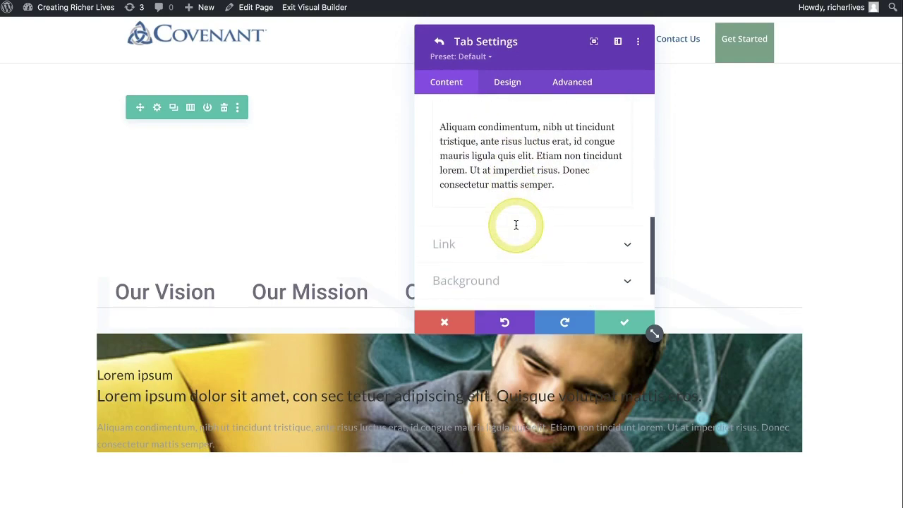
pyautogui.scroll(-2, 506, 261)
pyautogui.scroll(10, 507, 240)
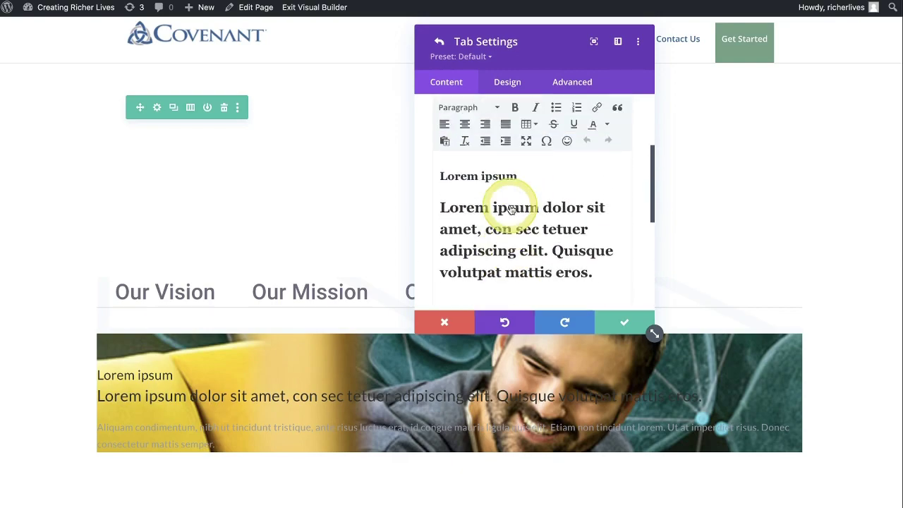
pyautogui.scroll(-10, 511, 233)
pyautogui.click(508, 249)
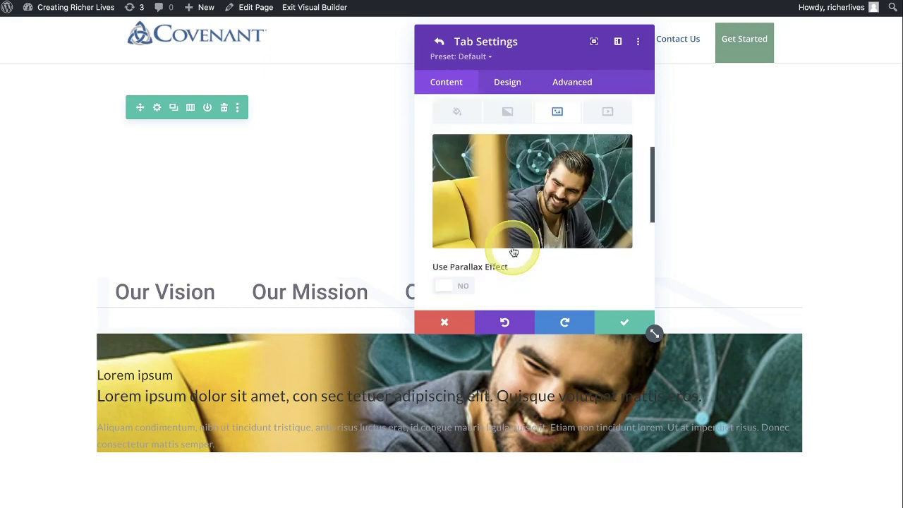
pyautogui.scroll(2, 512, 233)
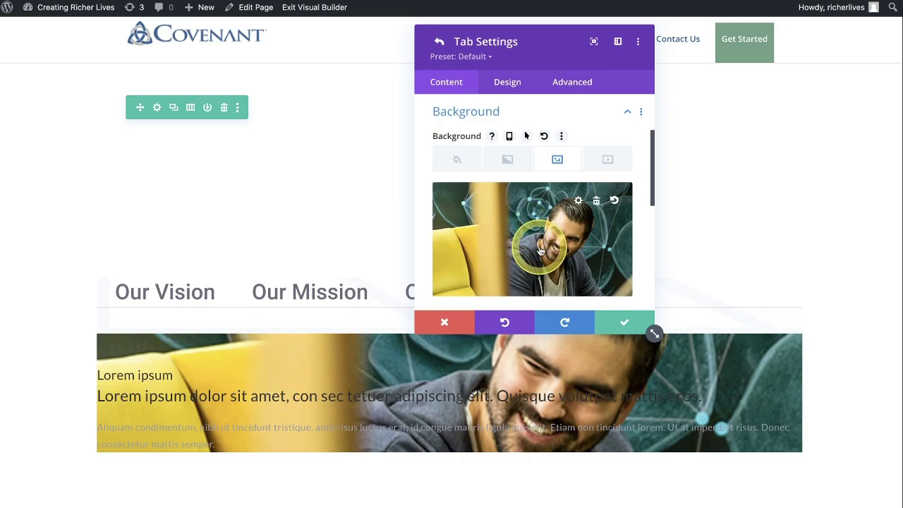
pyautogui.click(619, 324)
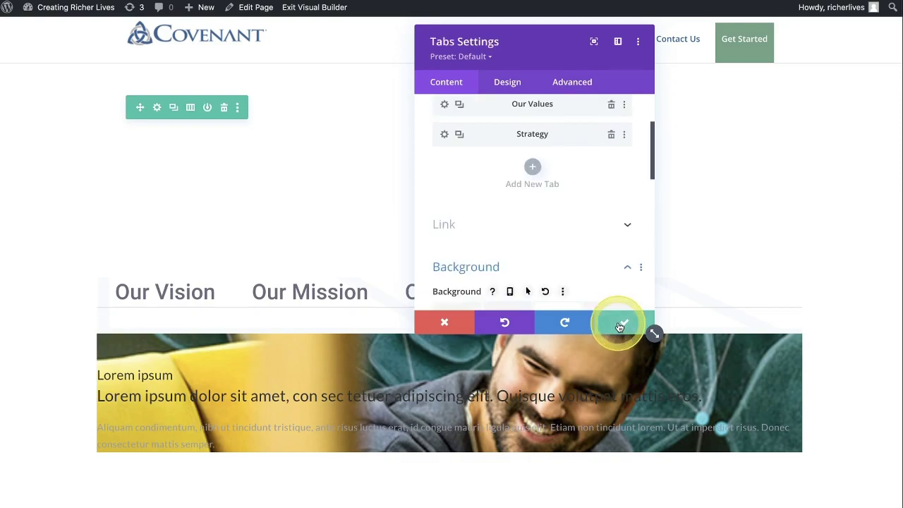
pyautogui.click(618, 321)
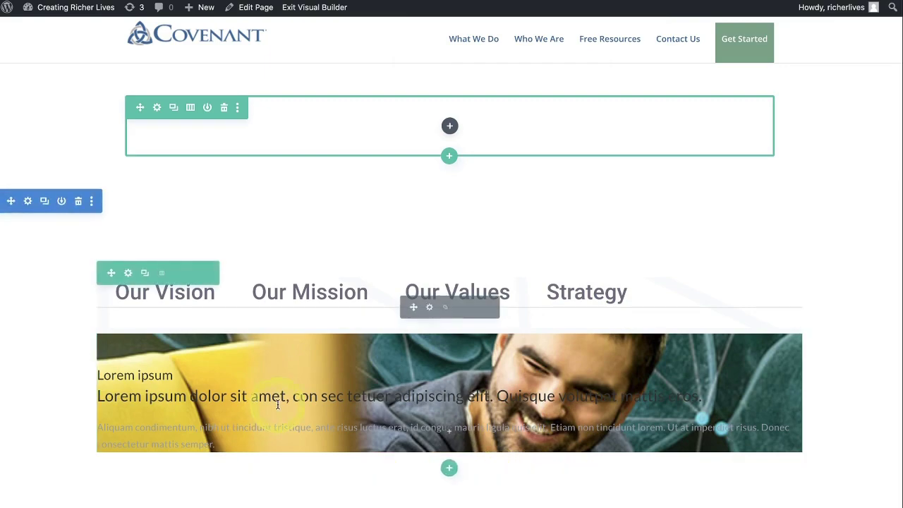
# - Exit the Visual Builder to view the live Covenant page's Intro Tabs section
pyautogui.scroll(-2, 305, 423)
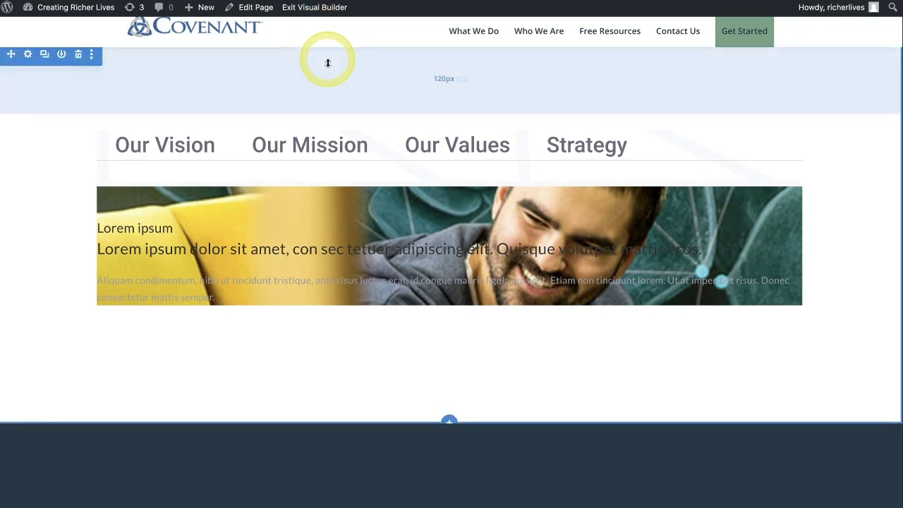
pyautogui.click(305, 10)
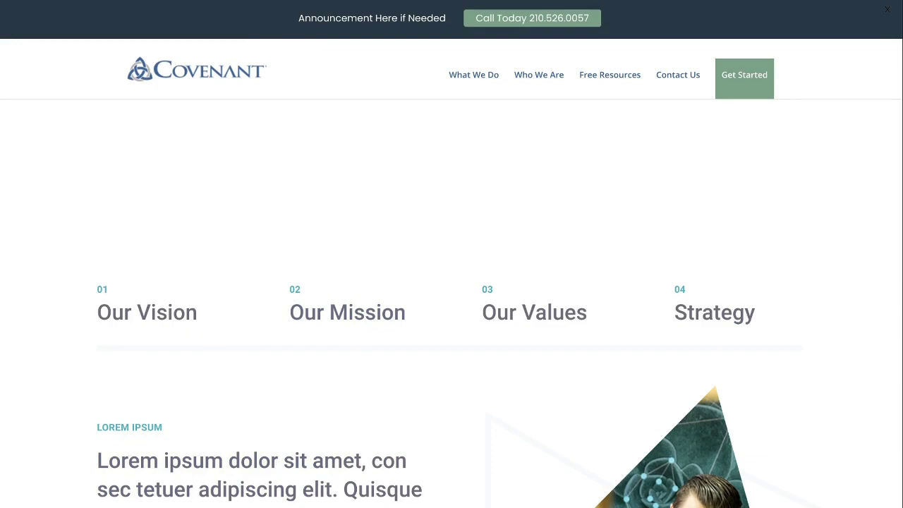
# - Test the Our Mission, Our Values and Strategy tabs on the live page, ending on Strategy
pyautogui.scroll(-3, 568, 366)
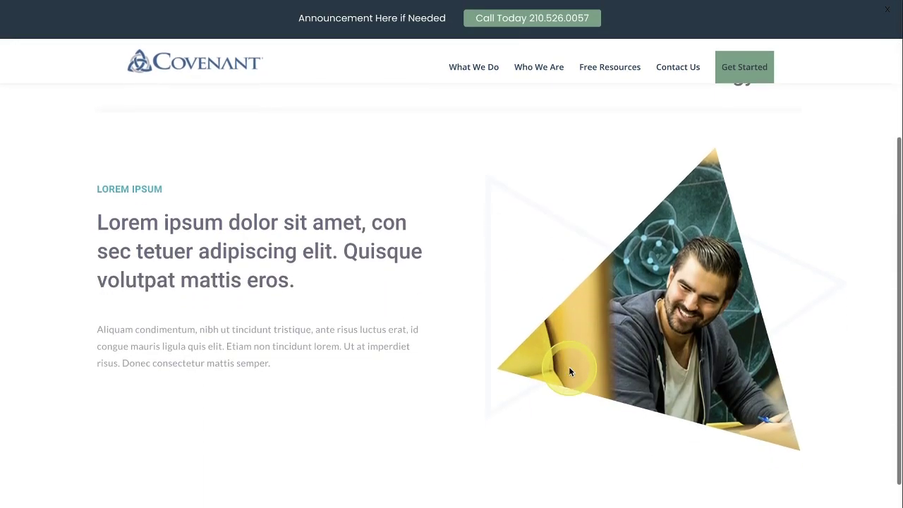
pyautogui.scroll(3, 569, 366)
pyautogui.click(314, 282)
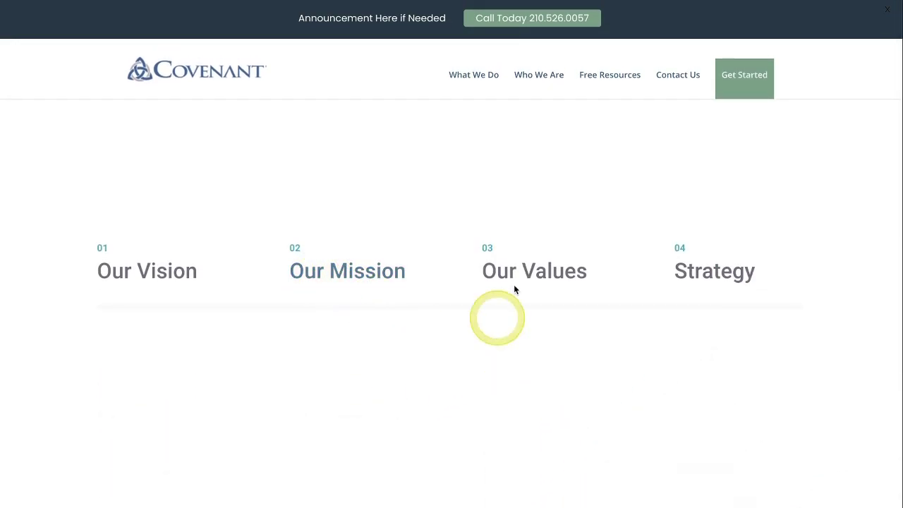
pyautogui.scroll(-2, 515, 346)
pyautogui.click(536, 135)
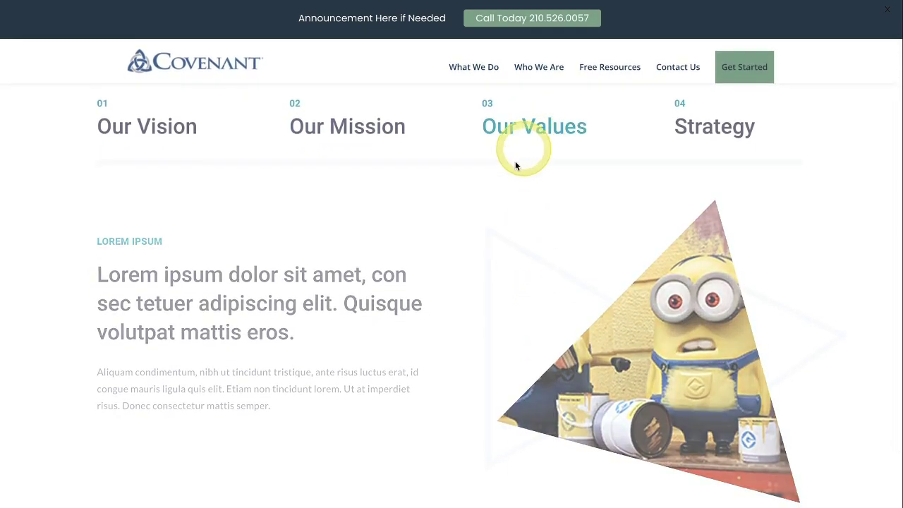
pyautogui.scroll(3, 480, 265)
pyautogui.click(717, 309)
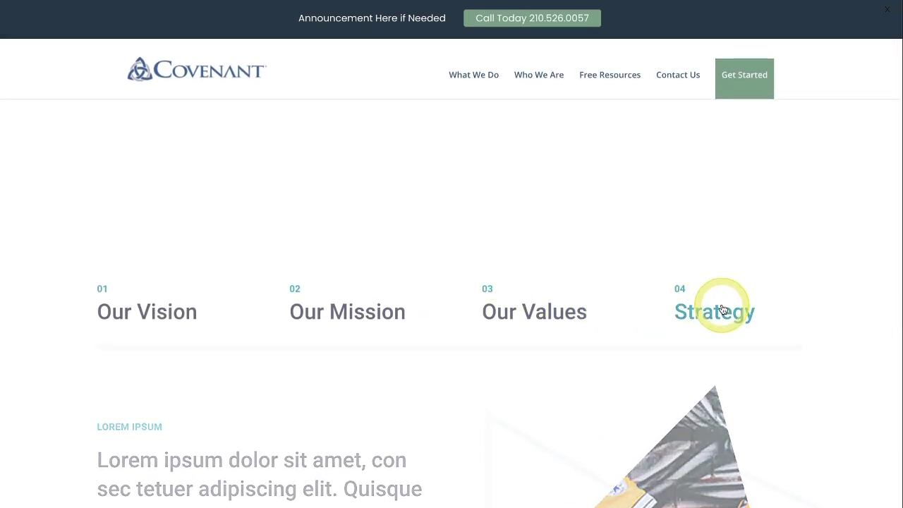